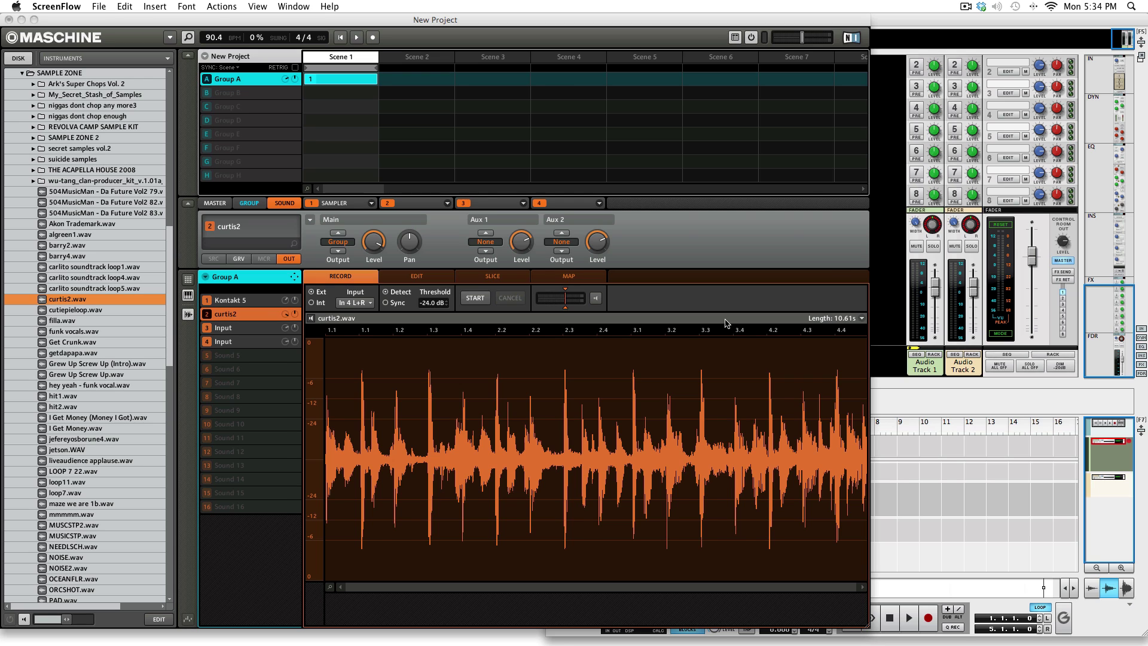
Step: Show the curtis2 sound's pattern and route its main output to Out 16
key("super+e")
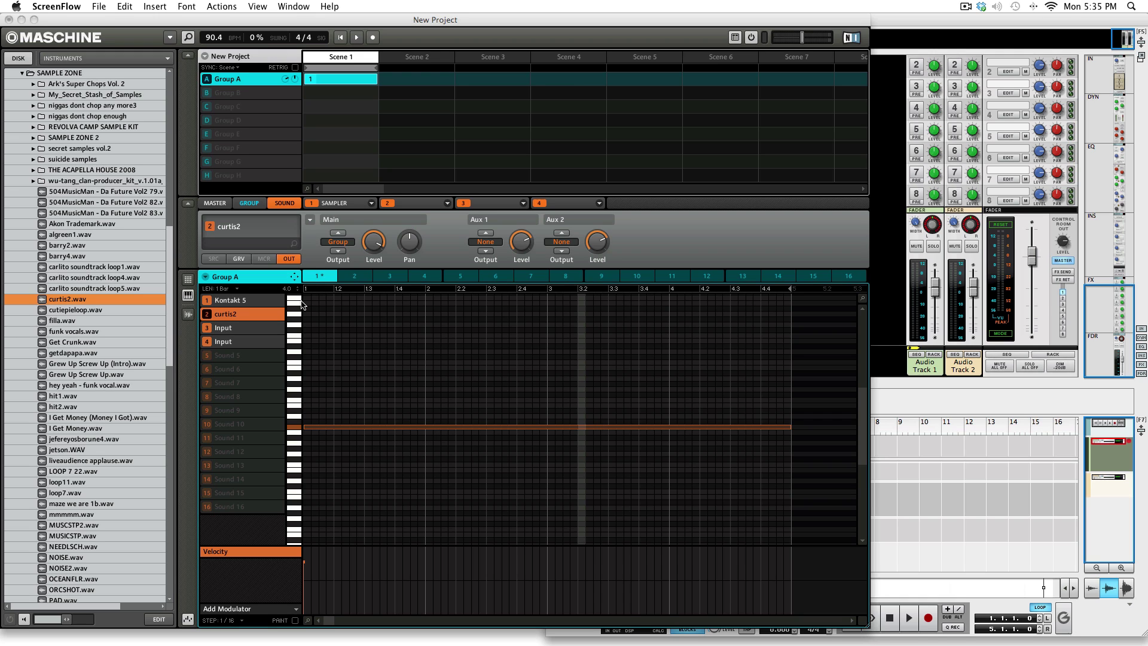
left_click(338, 242)
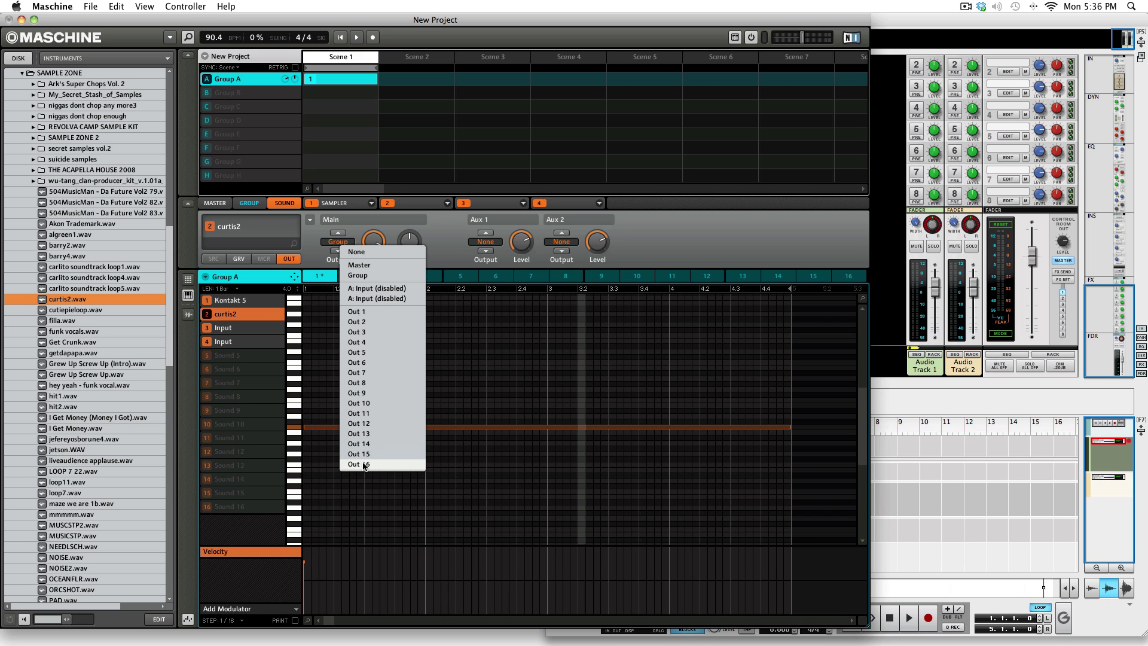
left_click(364, 465)
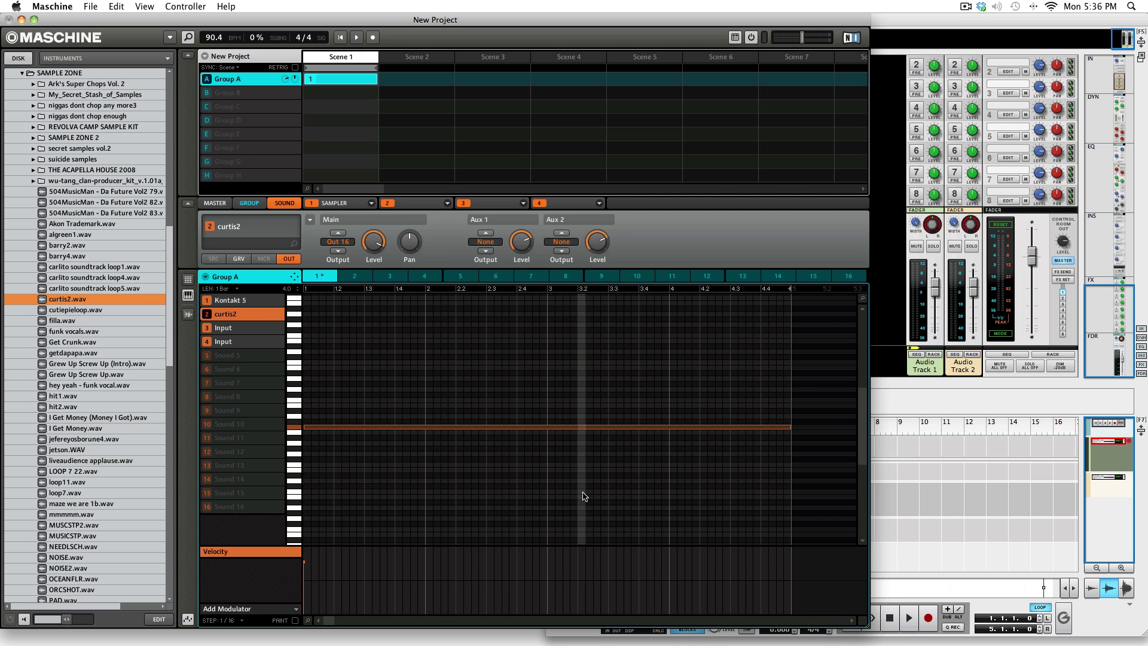
Step: Switch to Reason, enlarge the rack area and display the front panels of Audio Track 1 and Audio Track 2
left_click(888, 306)
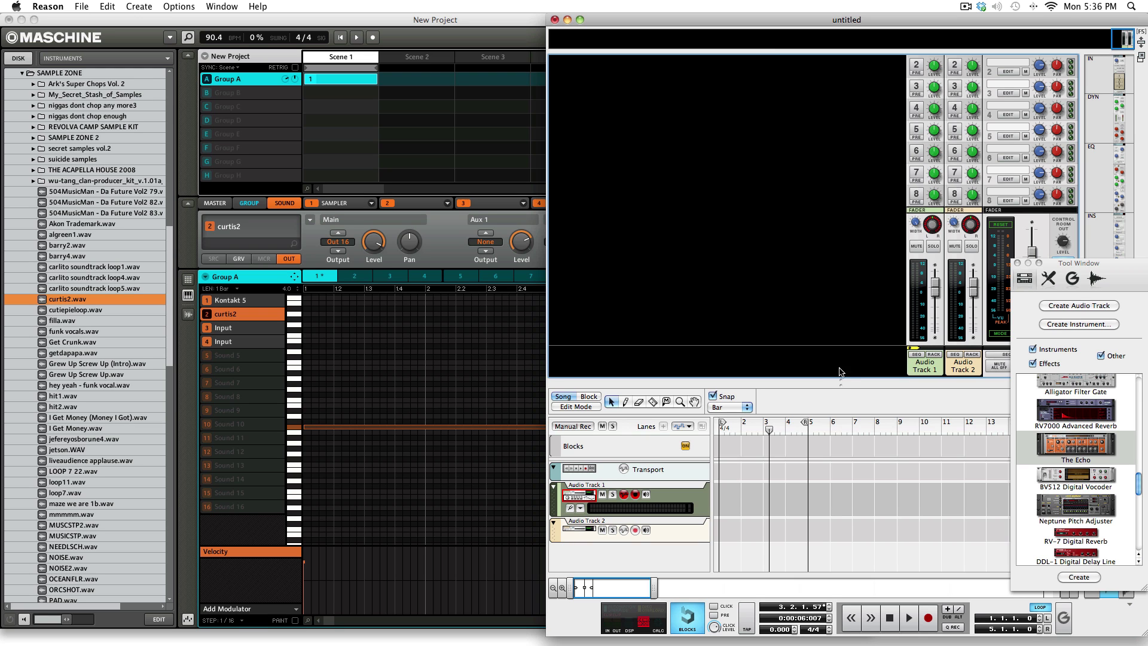
left_click_drag(840, 368, 835, 116)
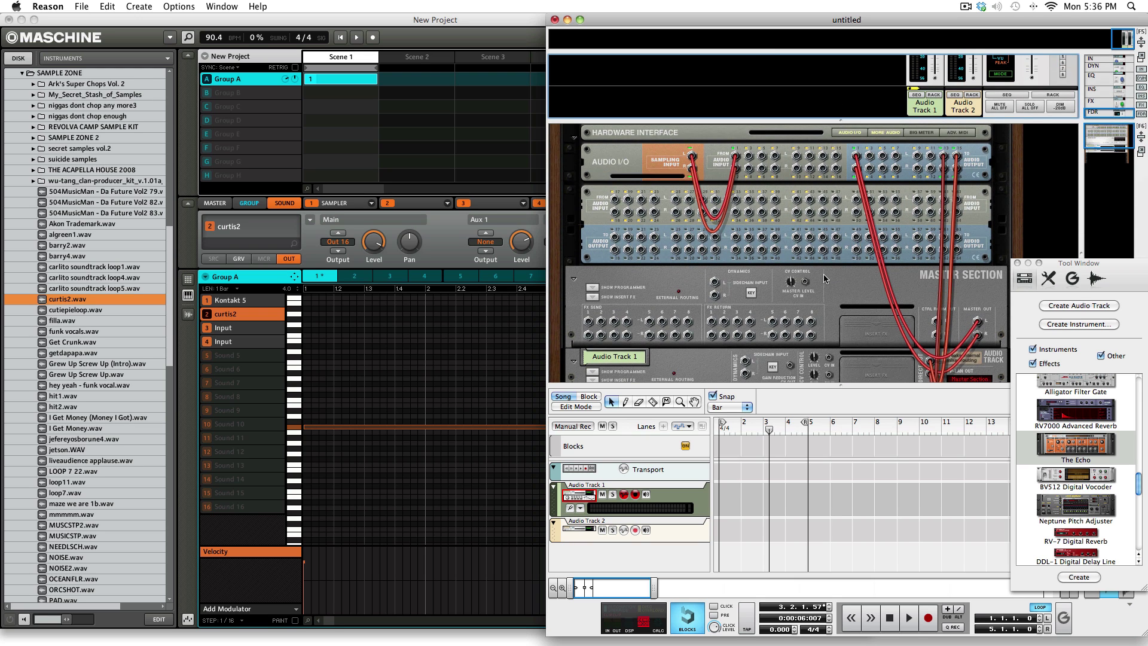
scroll(829, 278, "down", 5)
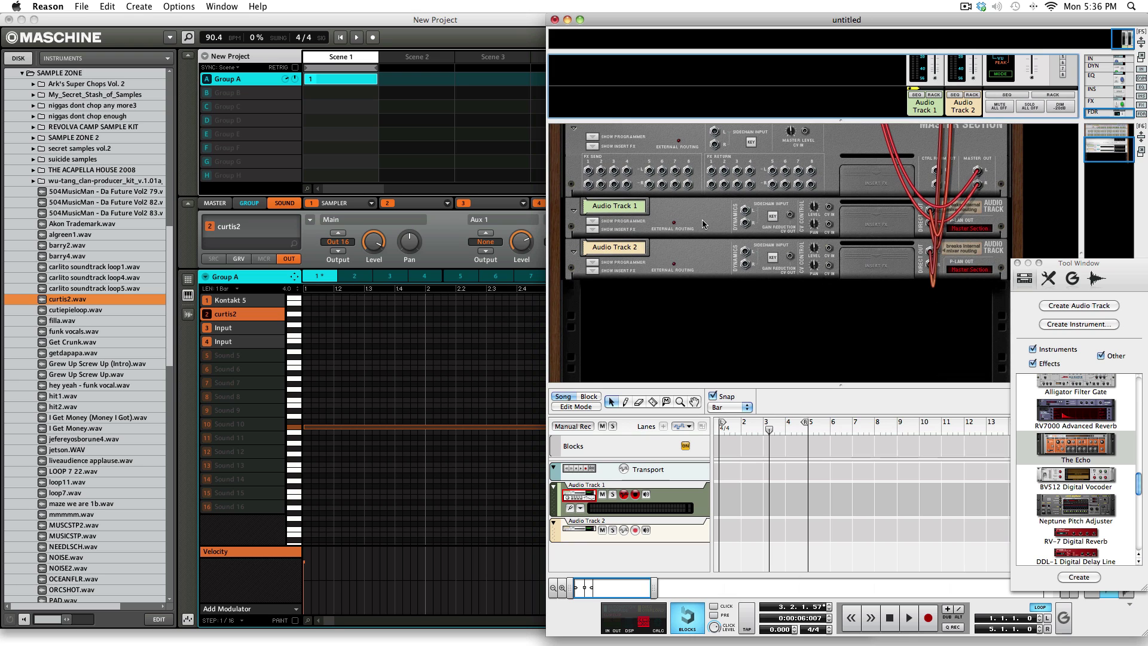
key("Tab")
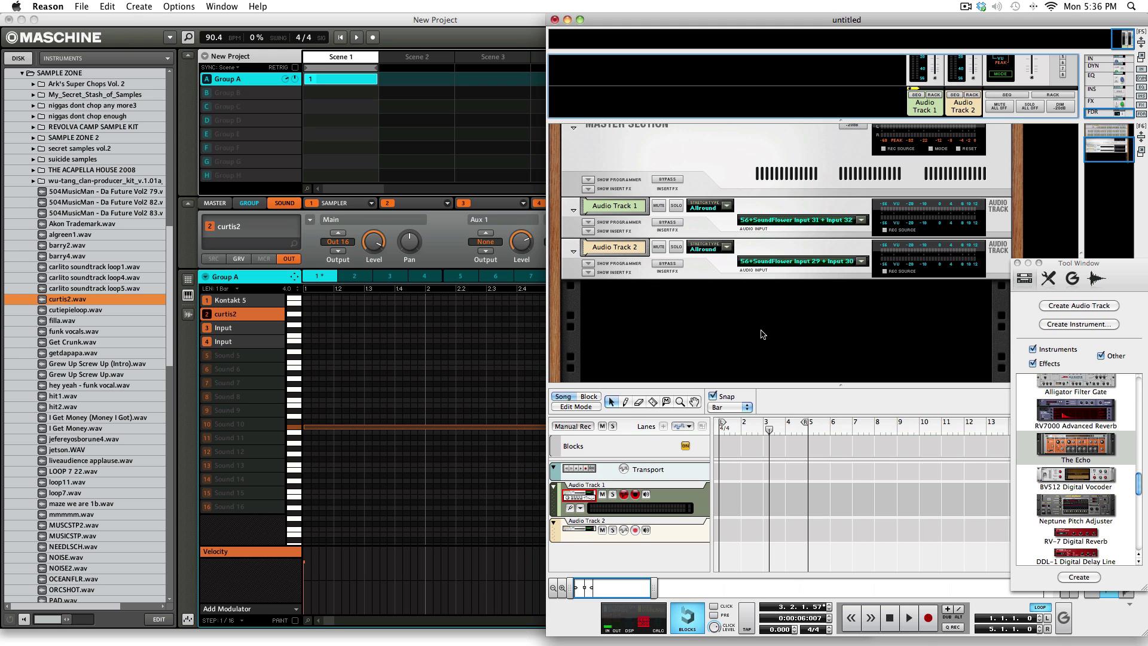
Step: Turn on input monitoring for Audio Track 1 and start synchronized playback
left_click(694, 495)
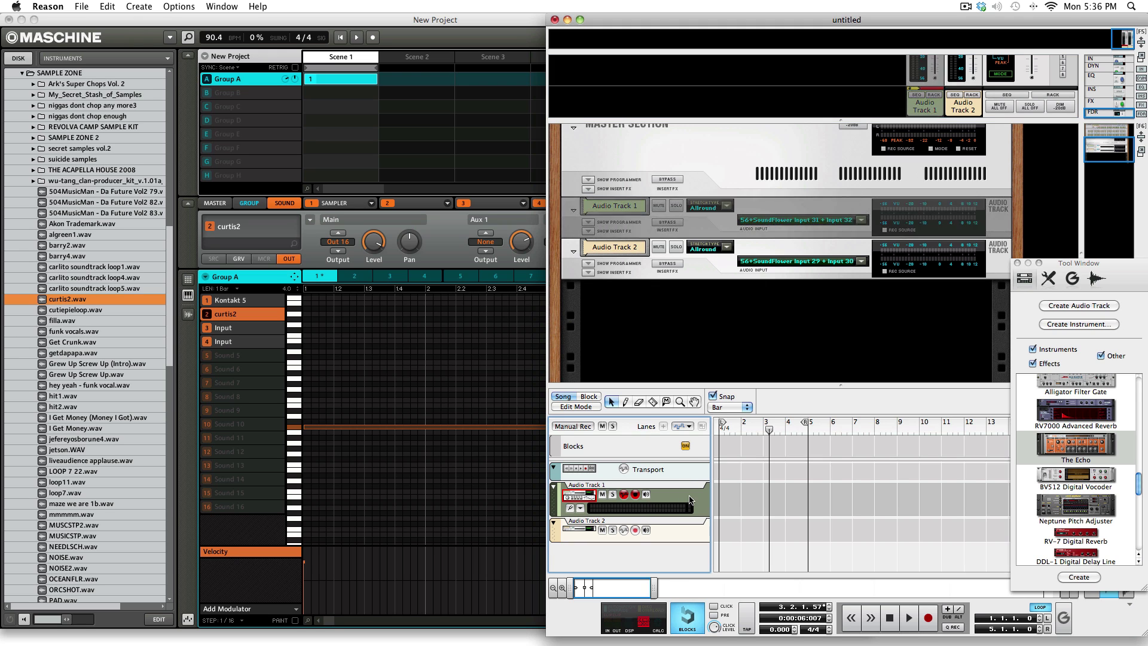
left_click(646, 495)
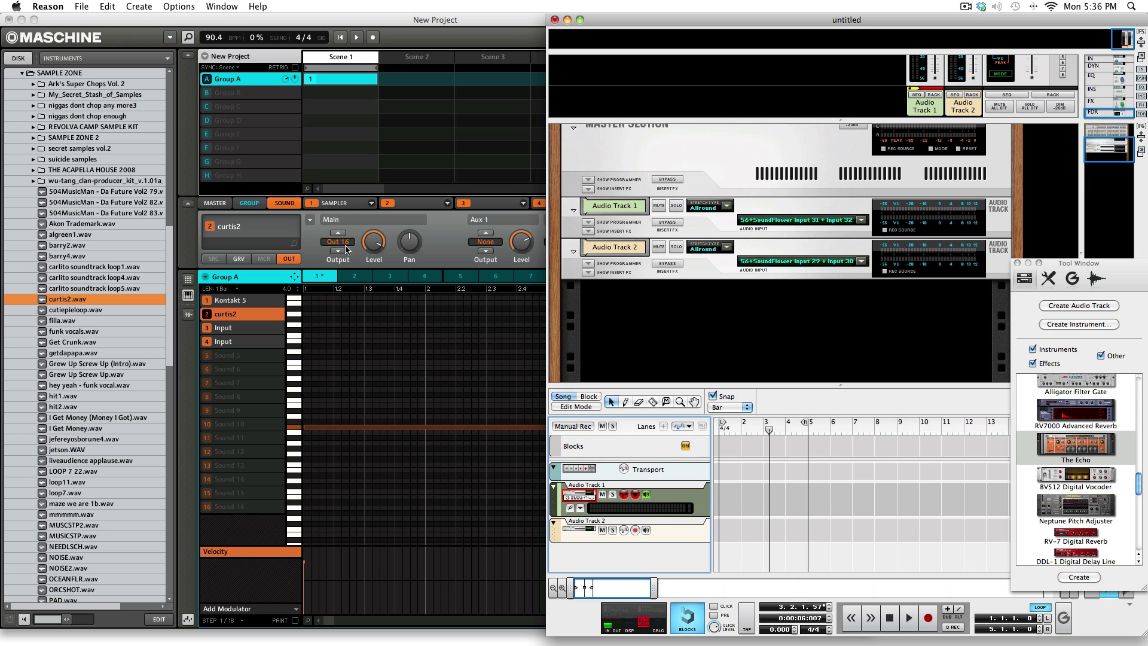
key("space")
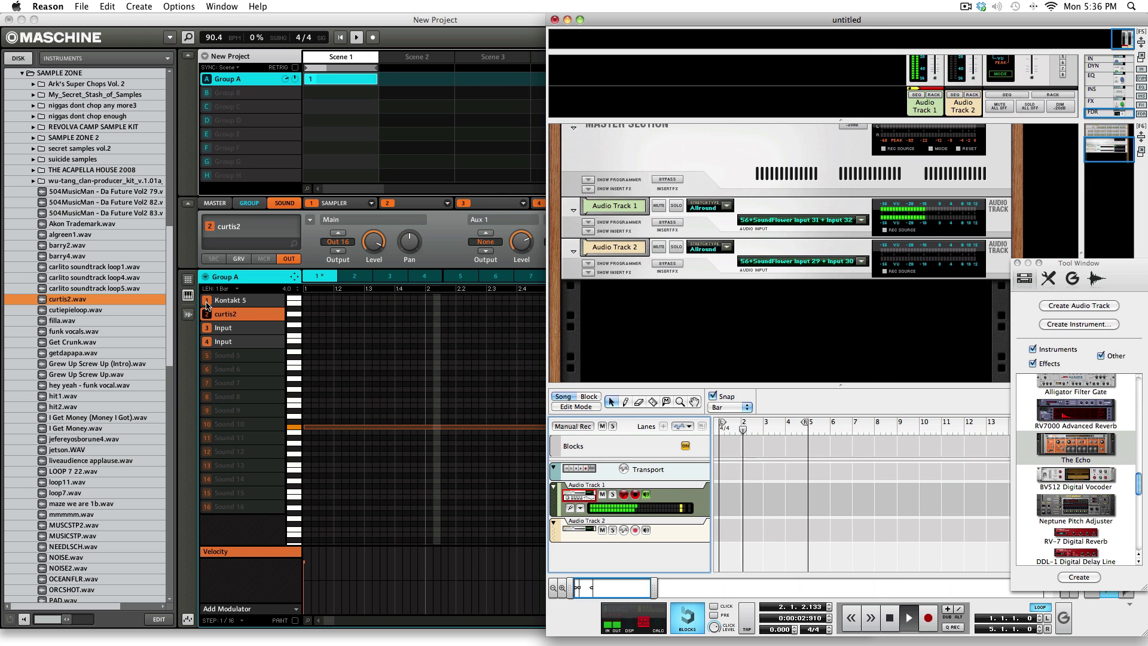
Step: Mute the Kontakt 5 sound and both Input sounds in Maschine so only curtis2 plays
left_click(255, 359)
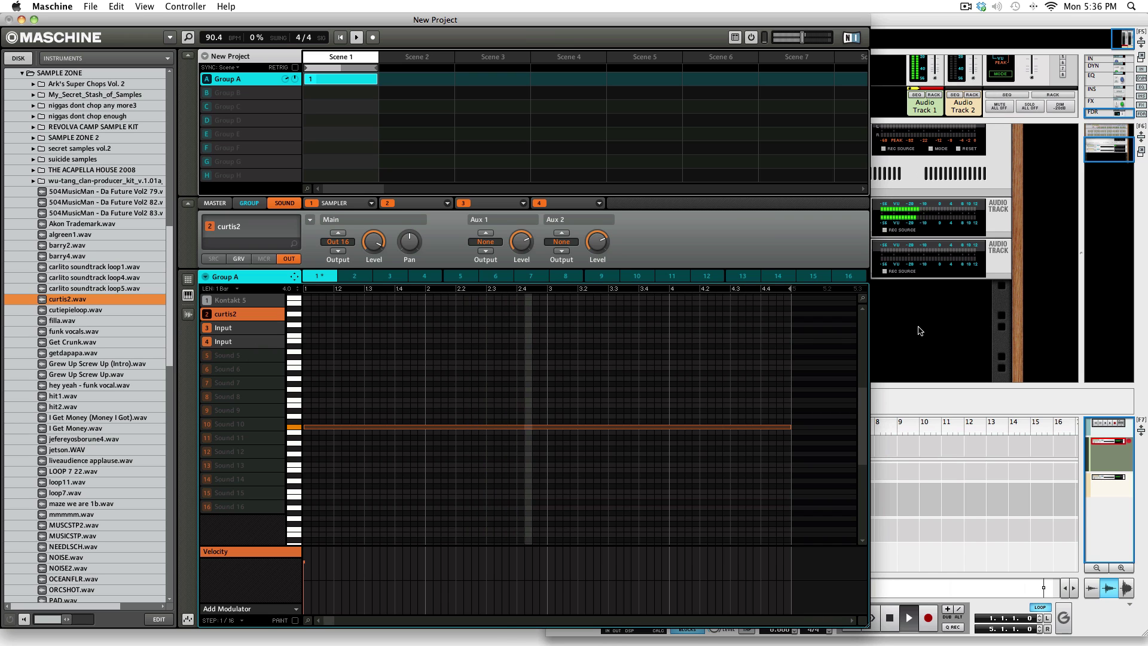
left_click(886, 360)
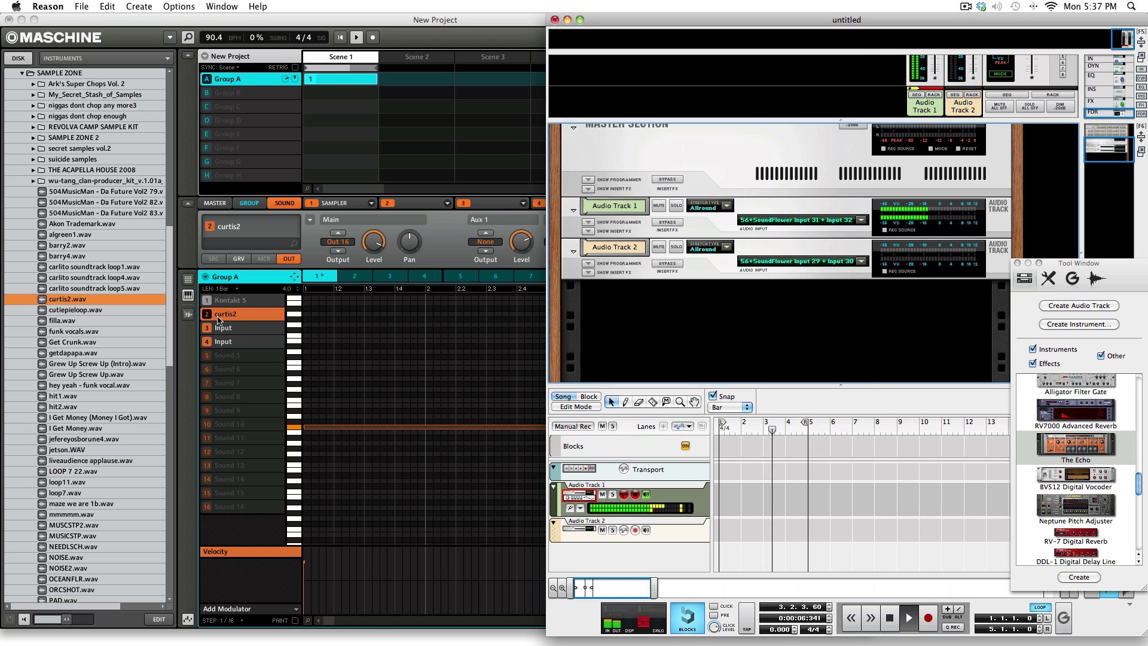
left_click(207, 330)
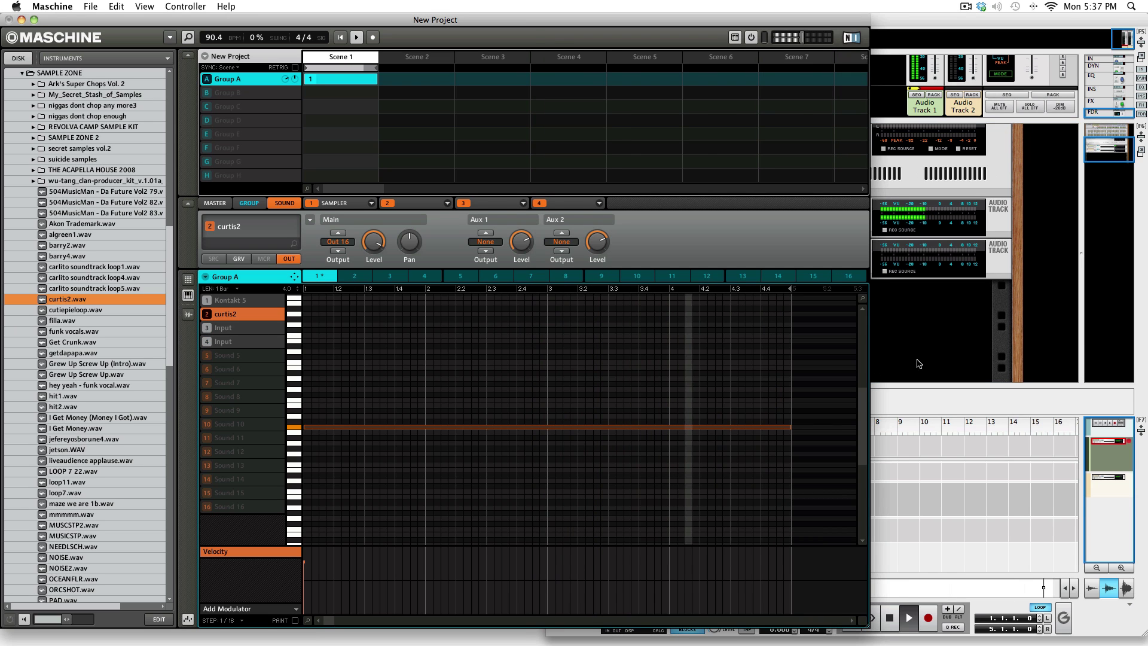
Step: Switch to Reason and record the curtis2 loop onto Audio Track 1
left_click(887, 558)
key("super+Return")
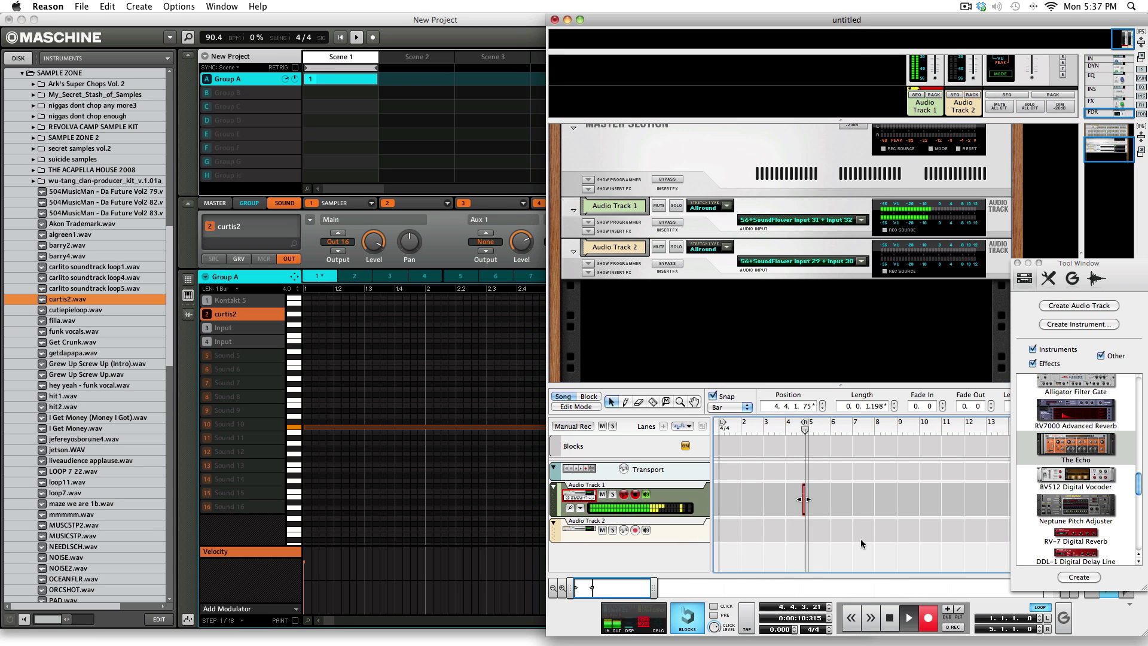
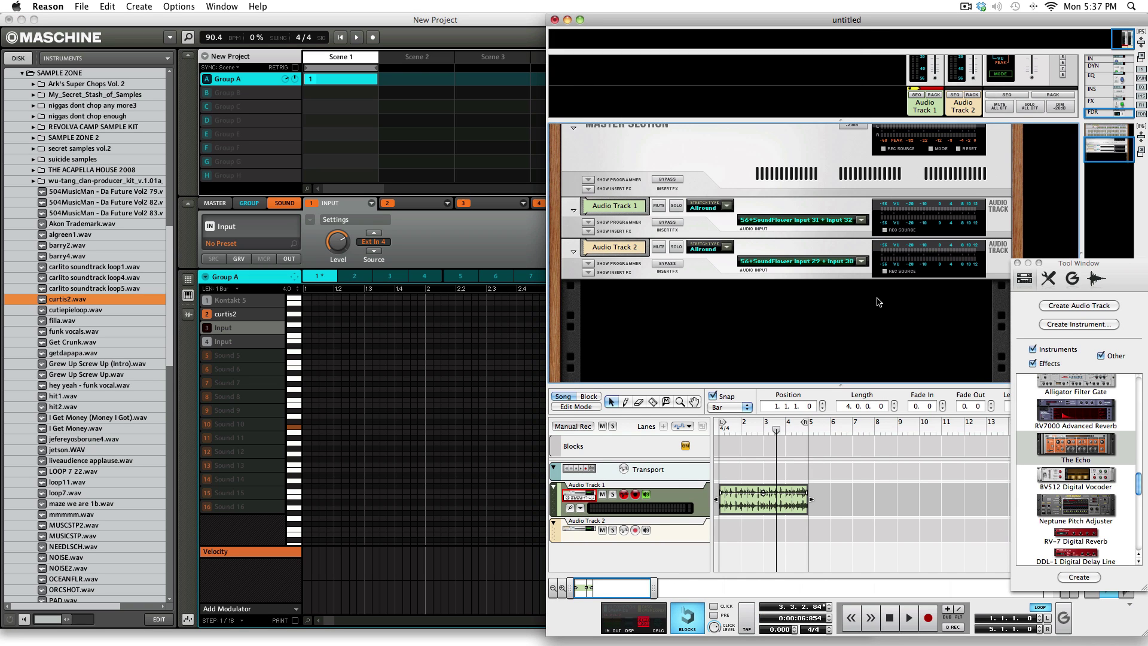
Step: Examine the rear cabling between the hardware interface, master section and audio tracks, ending on the rack's front side
key("Tab")
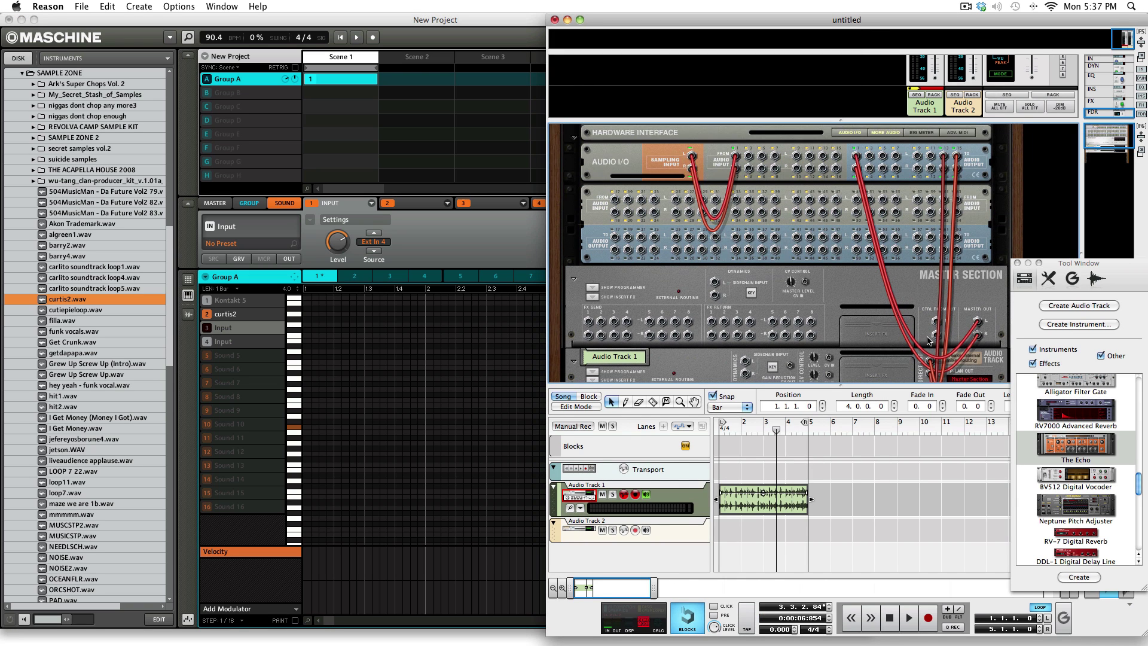
scroll(927, 341, "down", 3)
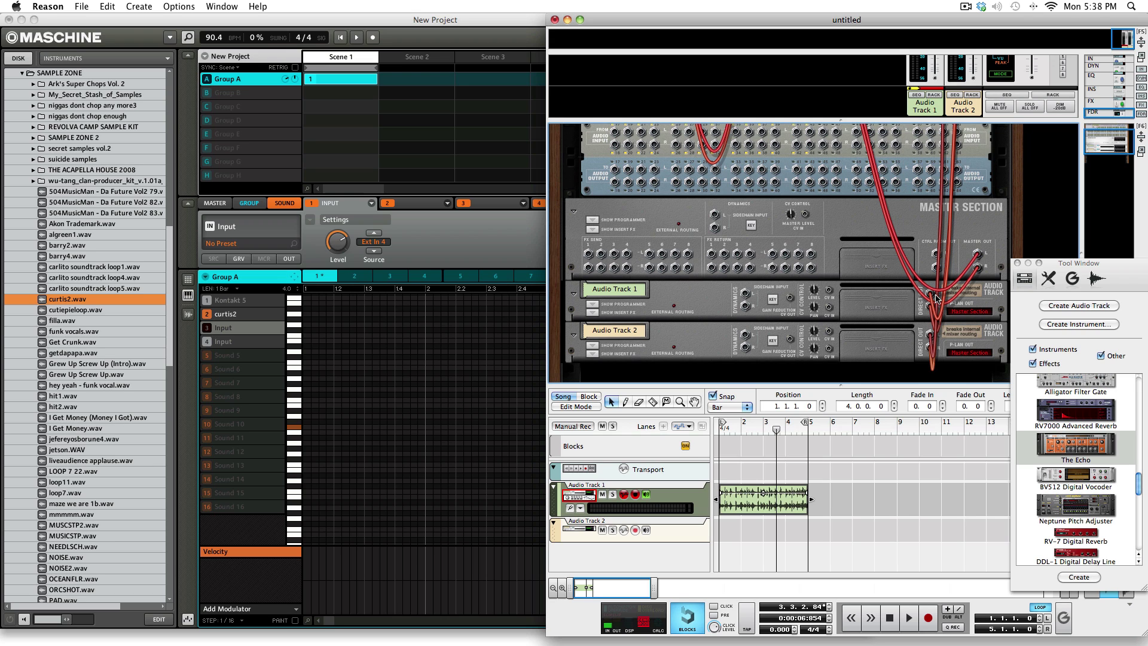
scroll(937, 296, "up", 4)
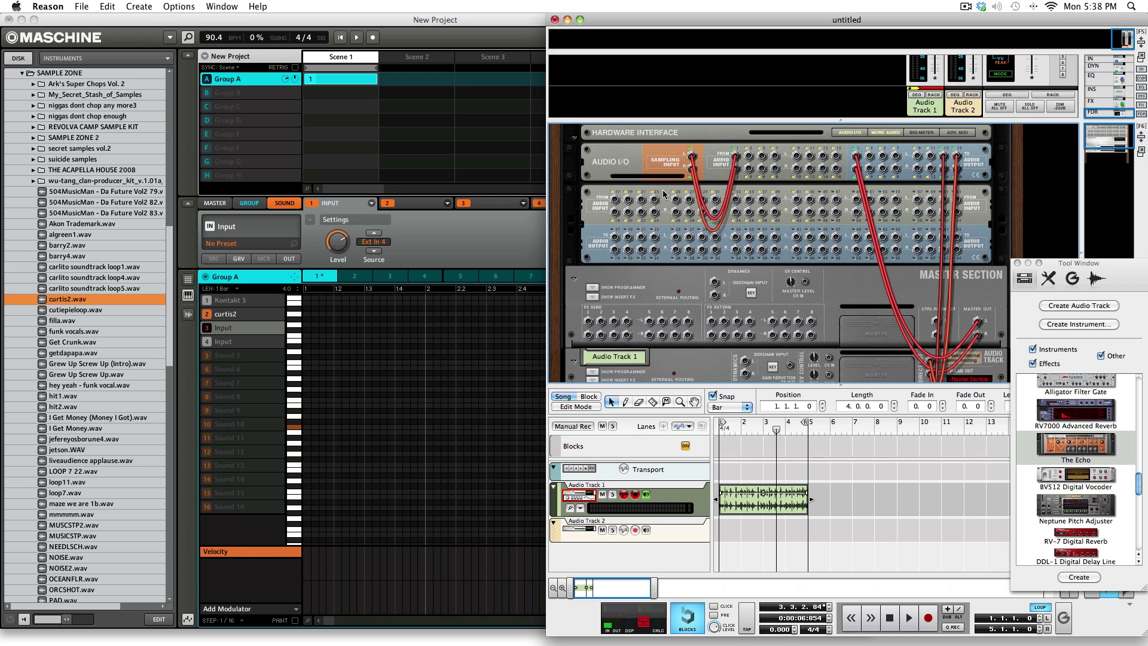
scroll(658, 193, "down", 5)
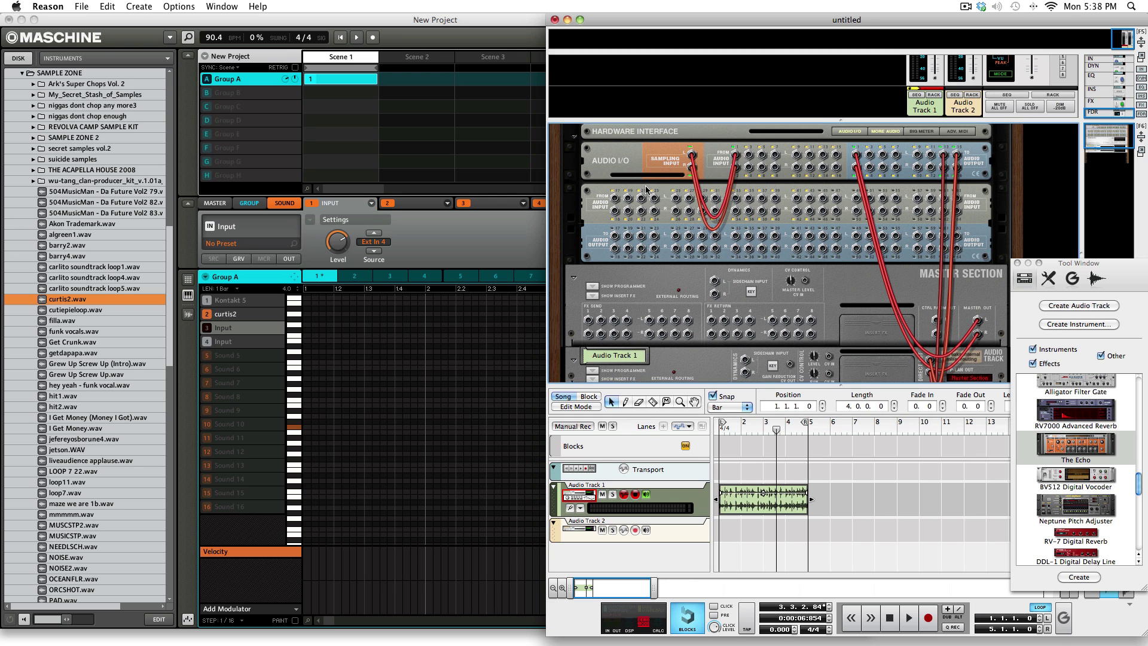
key("Tab")
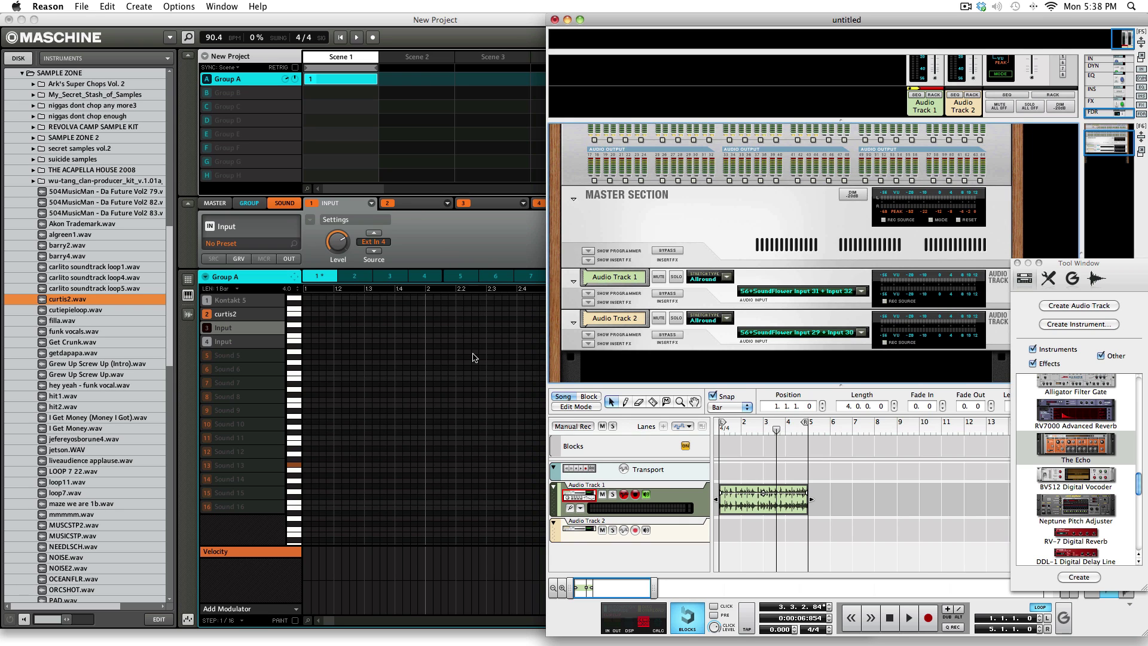
Step: Switch to Maschine, show the pattern of all sounds in Group A and unmute the Input sound in slot 3
left_click(192, 292)
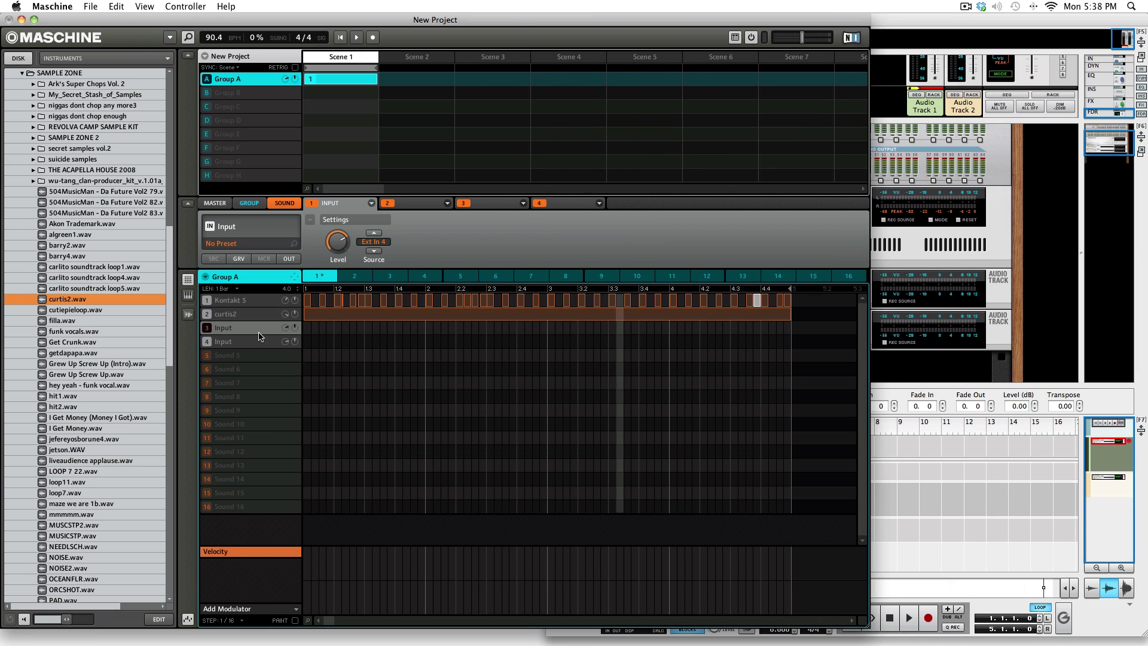
left_click(206, 330)
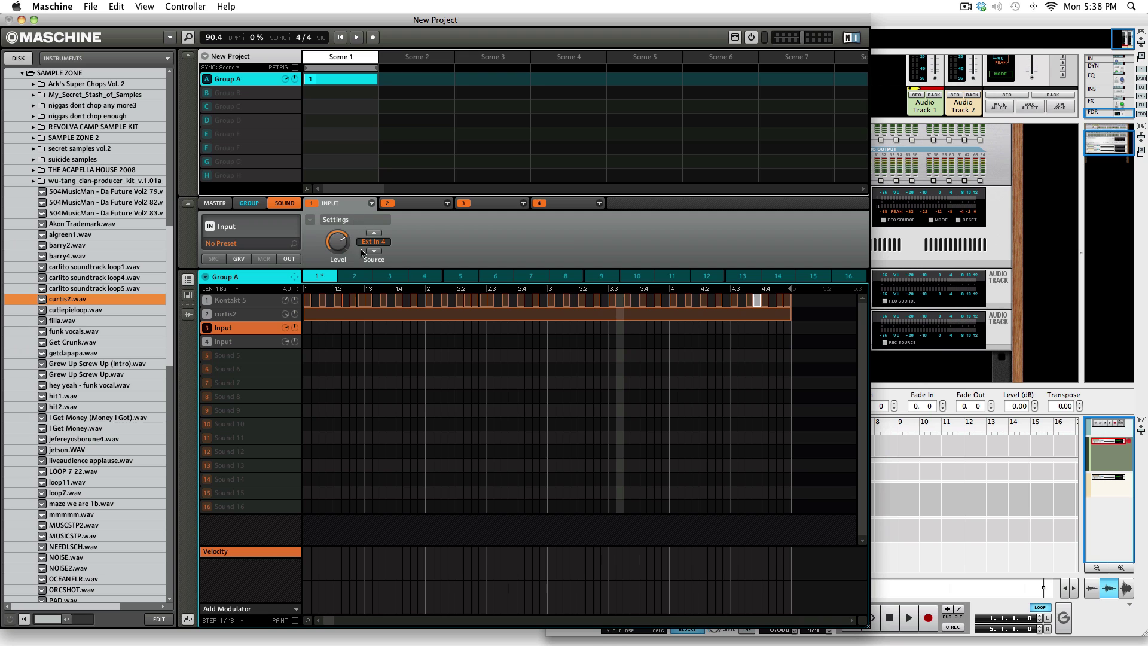
Step: Switch to Reason, turn off input monitoring on Audio Track 1 and play back the recorded loop
left_click(932, 394)
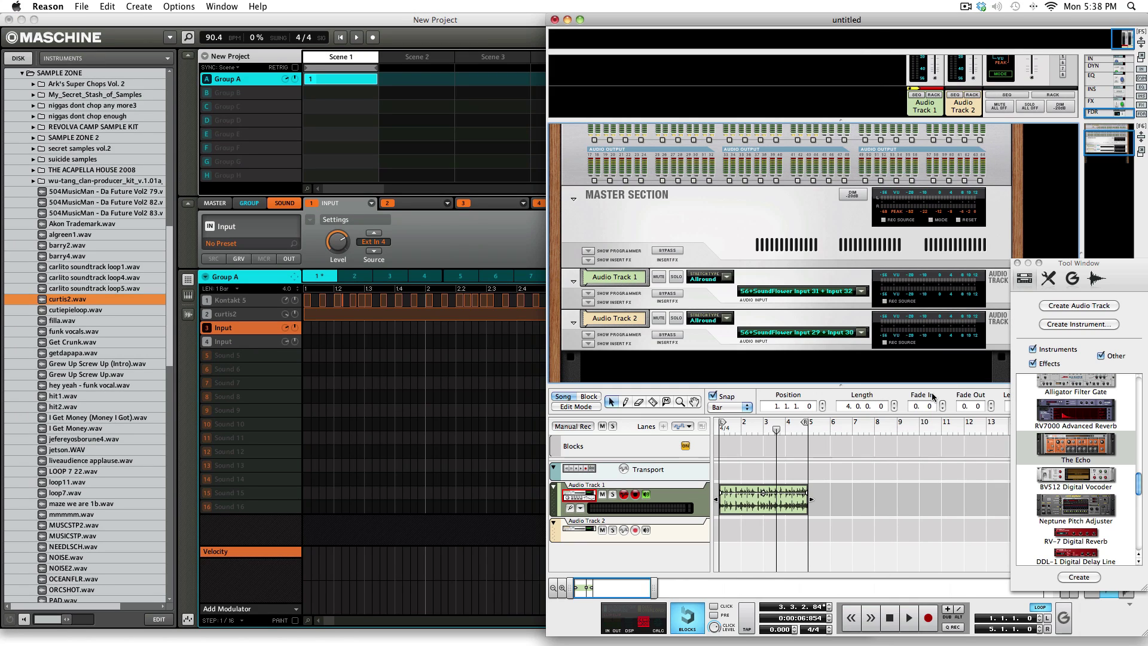
left_click(646, 496)
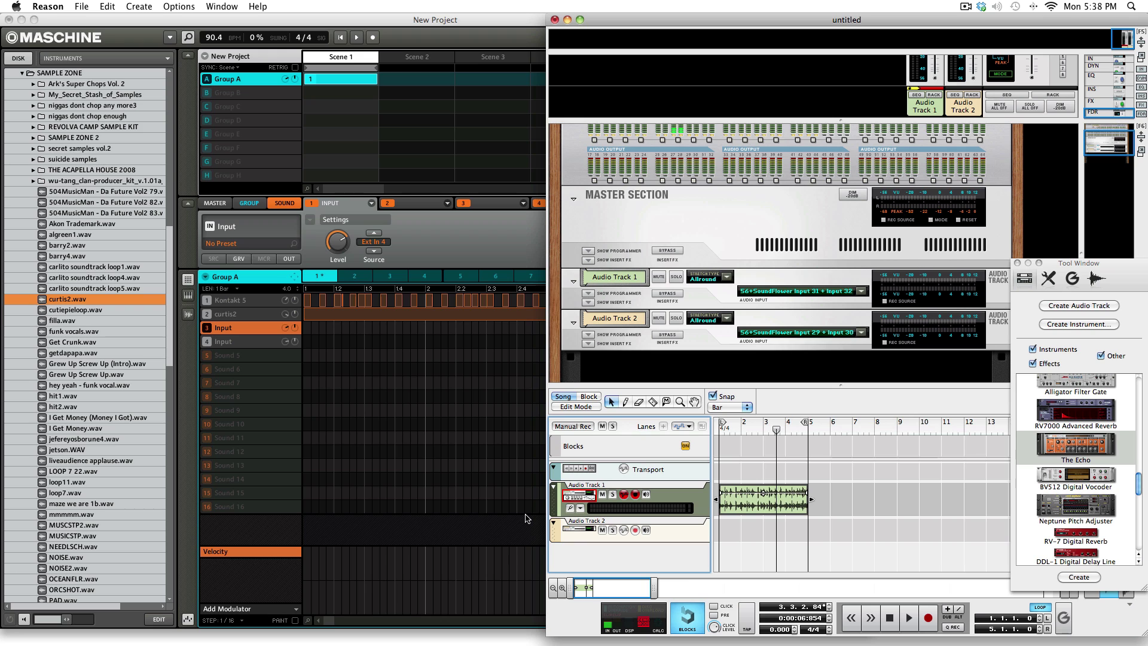
key("space")
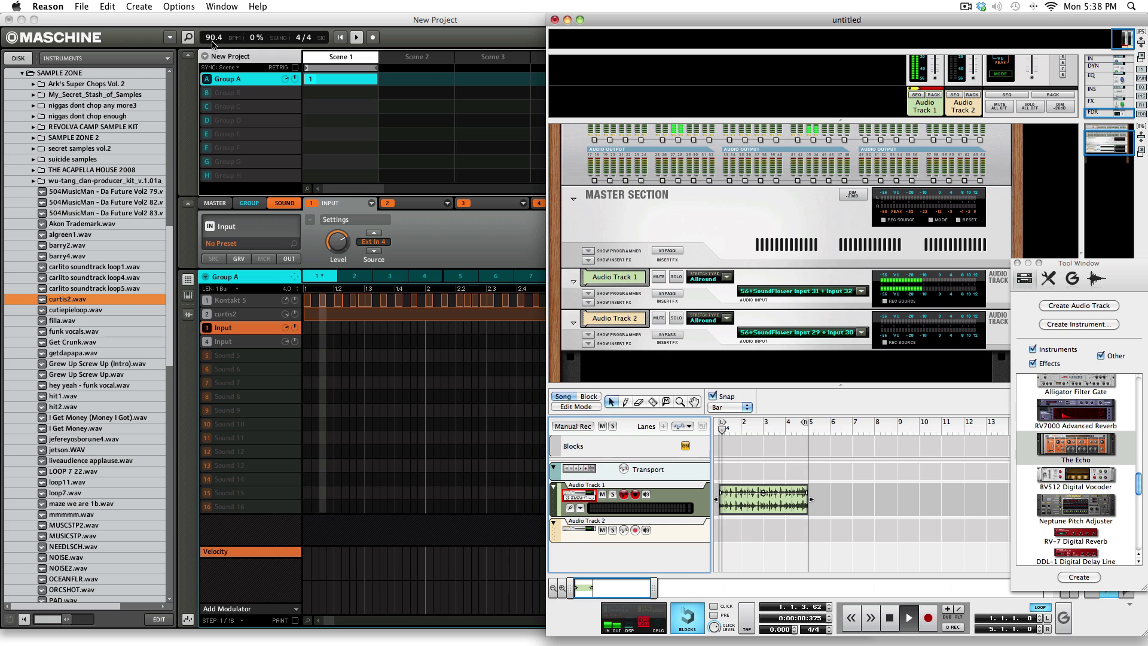
Step: Raise the Maschine tempo to 112.4 BPM while the recorded loop plays
scroll(213, 43, "up", 6)
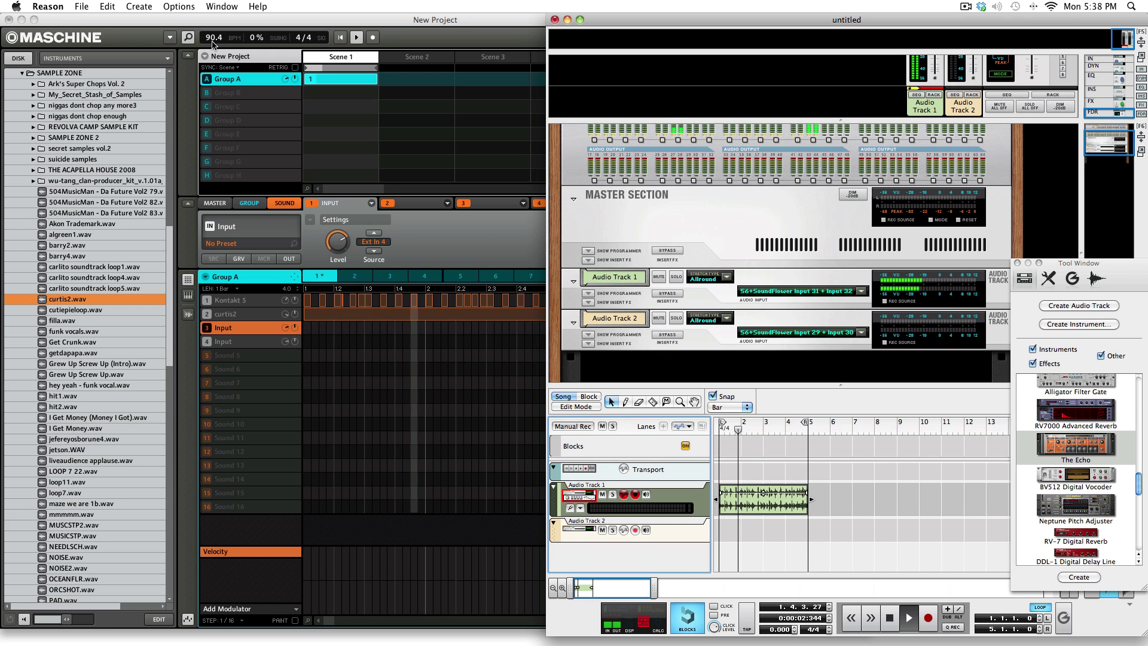
scroll(213, 43, "up", 4)
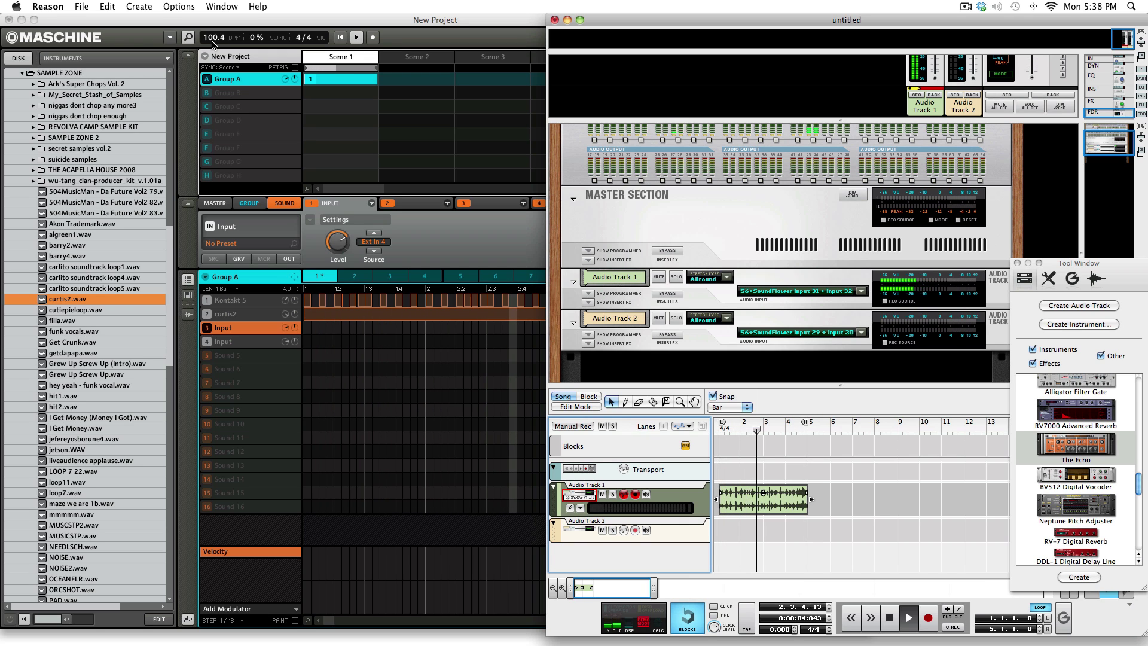
scroll(213, 43, "up", 4)
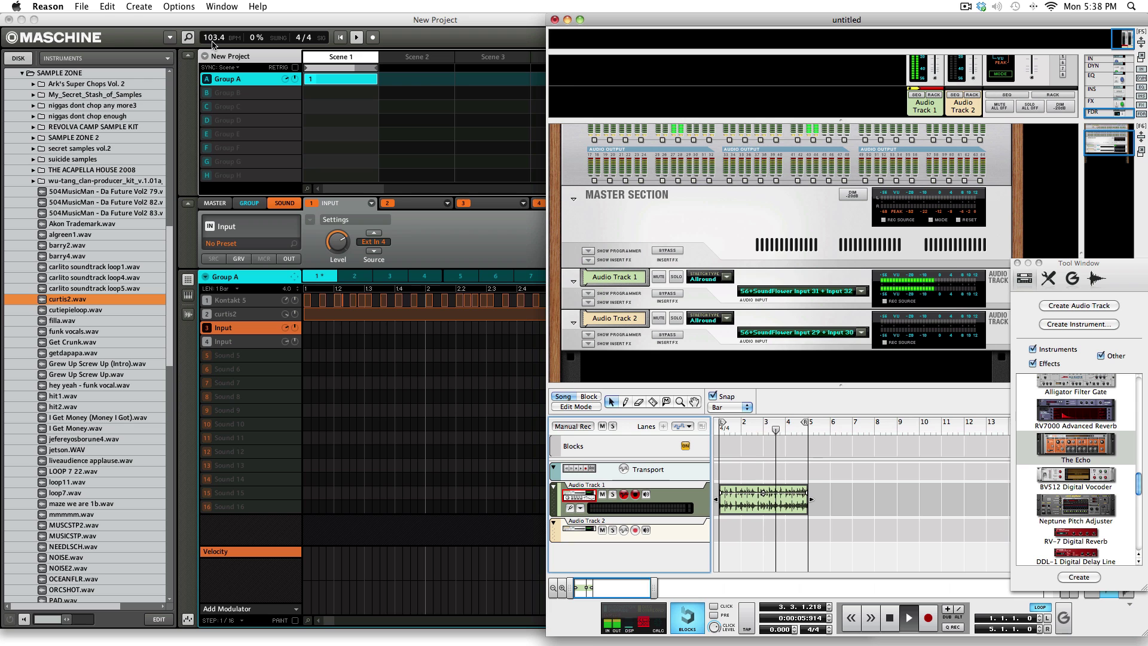
scroll(213, 43, "up", 5)
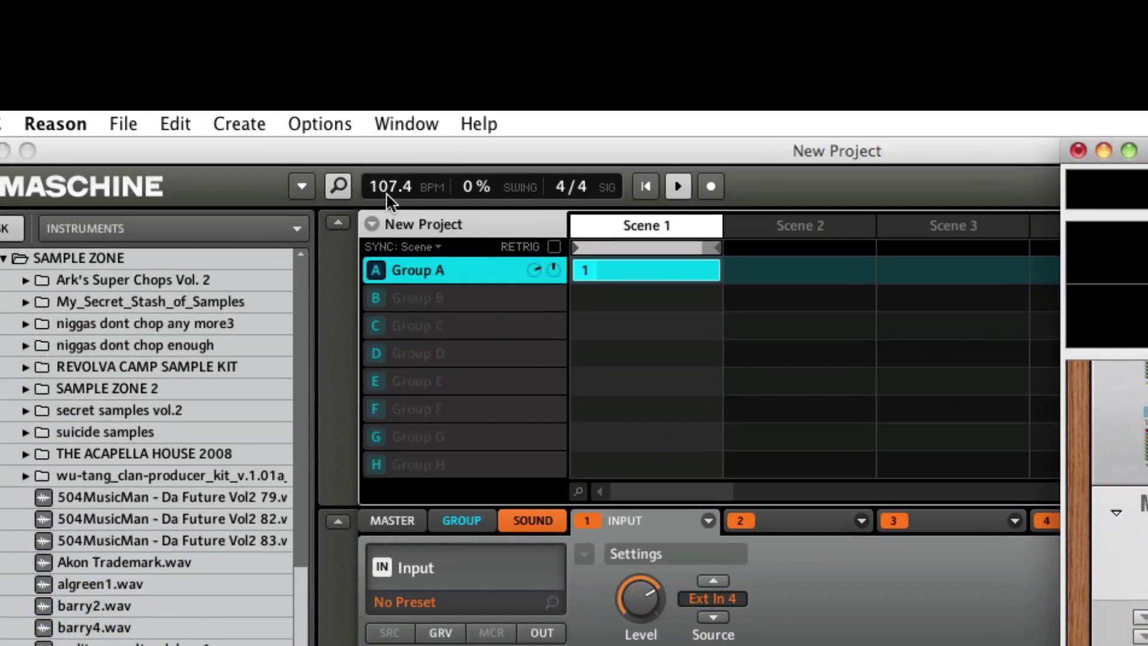
scroll(390, 201, "up", 3)
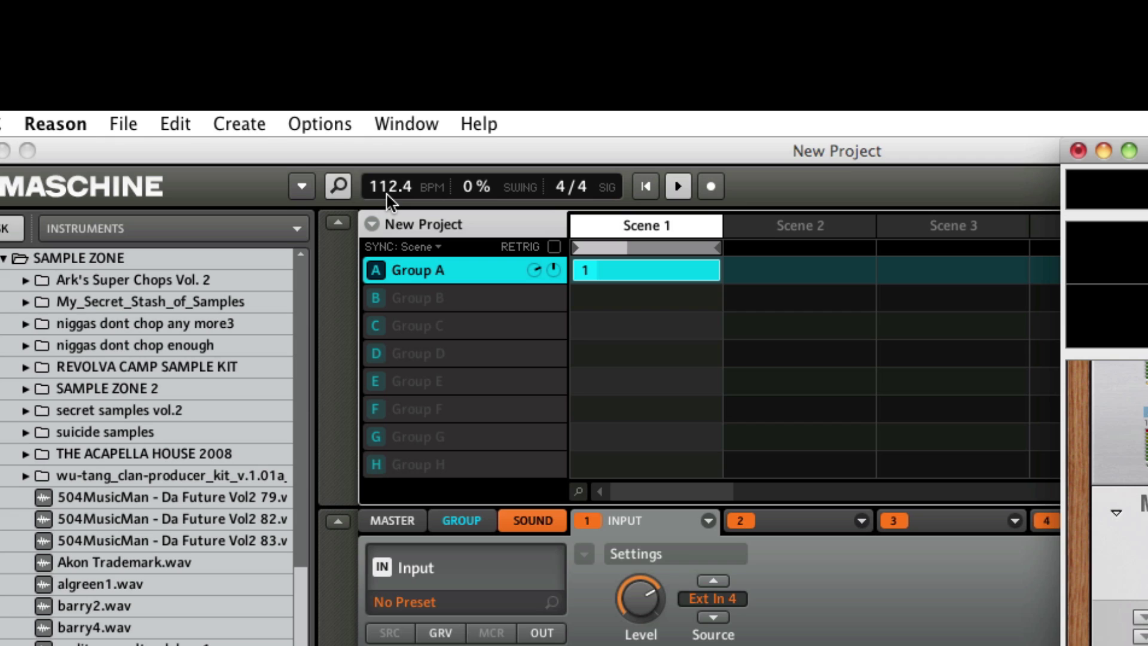
Step: Lower the Maschine tempo to 70.4 BPM during playback
scroll(390, 200, "down", 20)
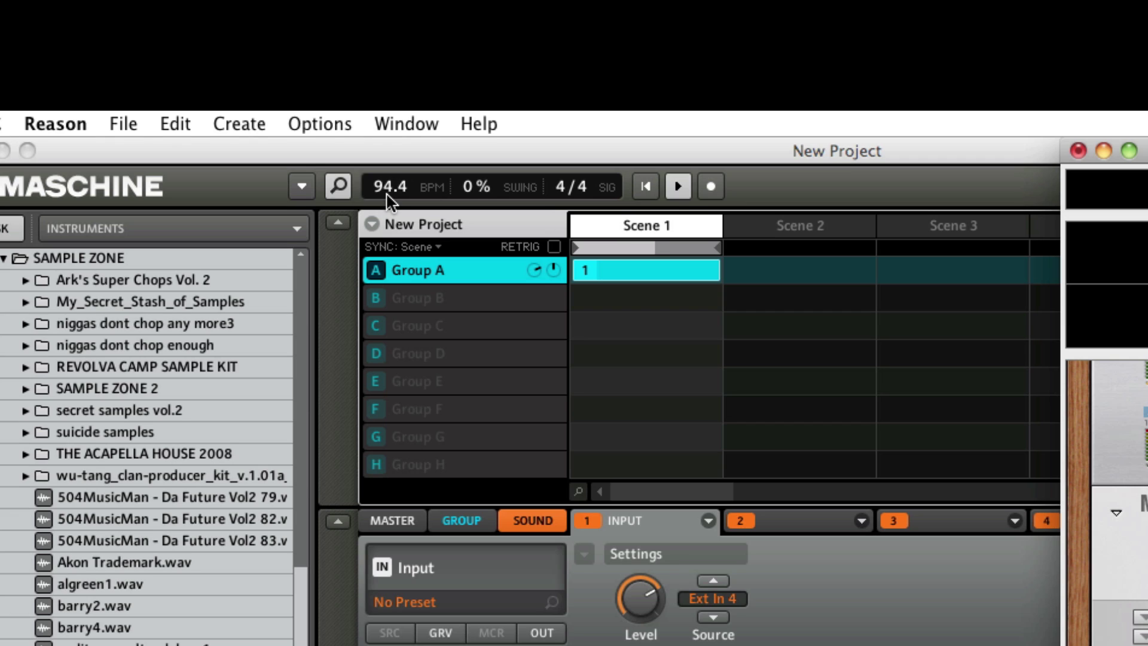
scroll(389, 200, "down", 3)
scroll(389, 200, "down", 3)
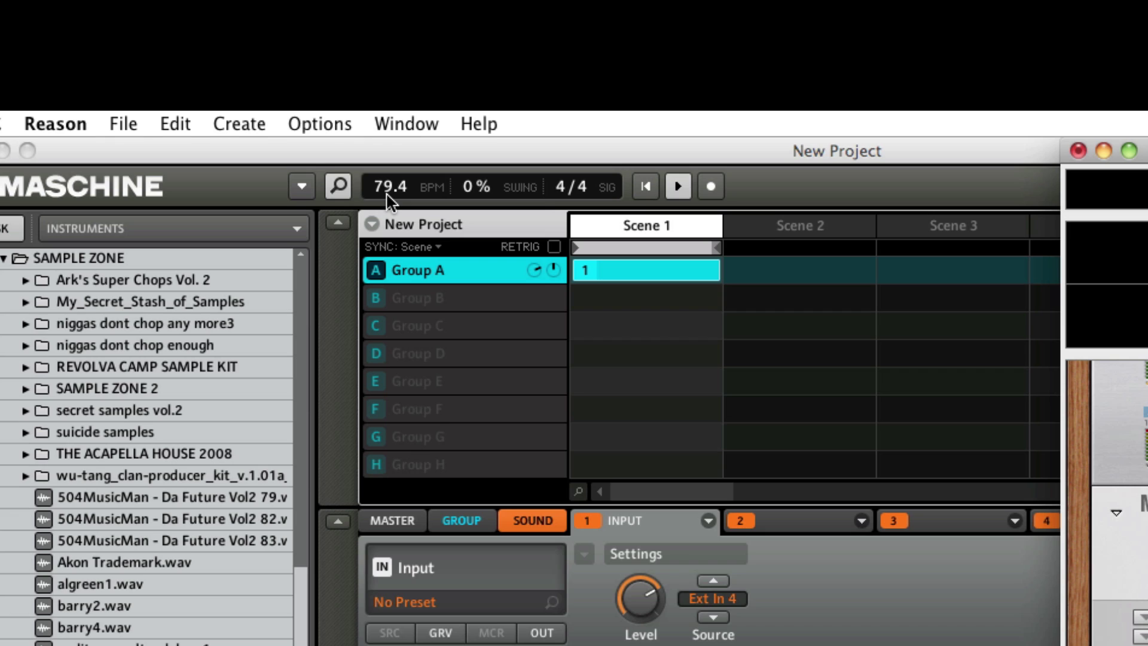
scroll(390, 201, "down", 1)
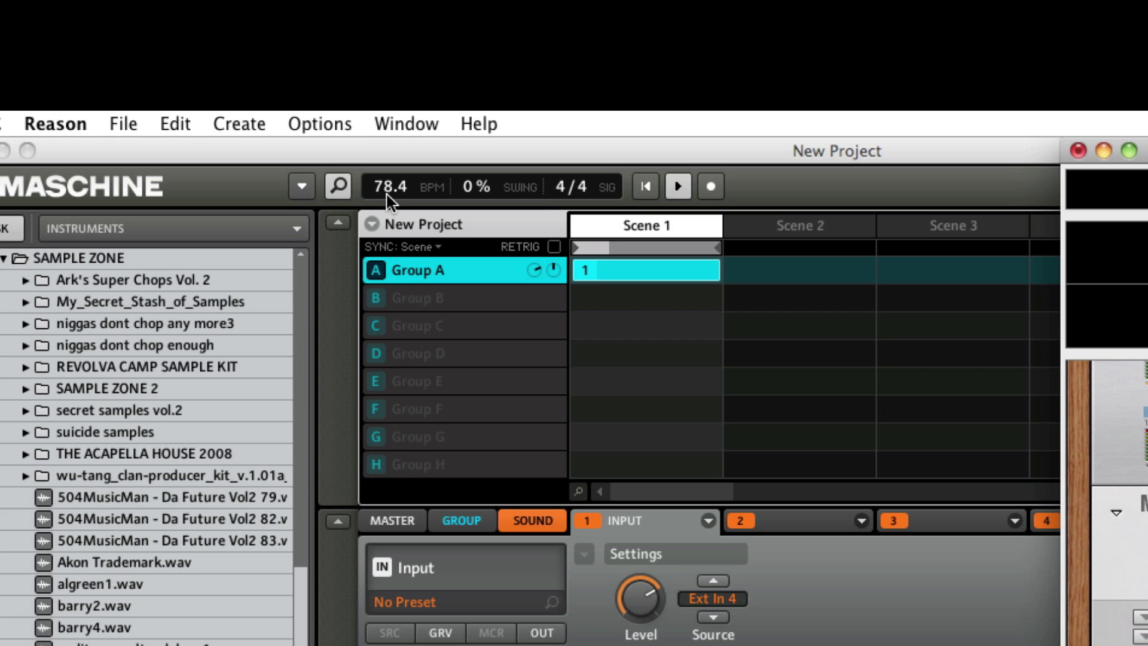
scroll(389, 200, "down", 1)
scroll(389, 201, "down", 1)
scroll(389, 200, "down", 1)
scroll(390, 200, "down", 1)
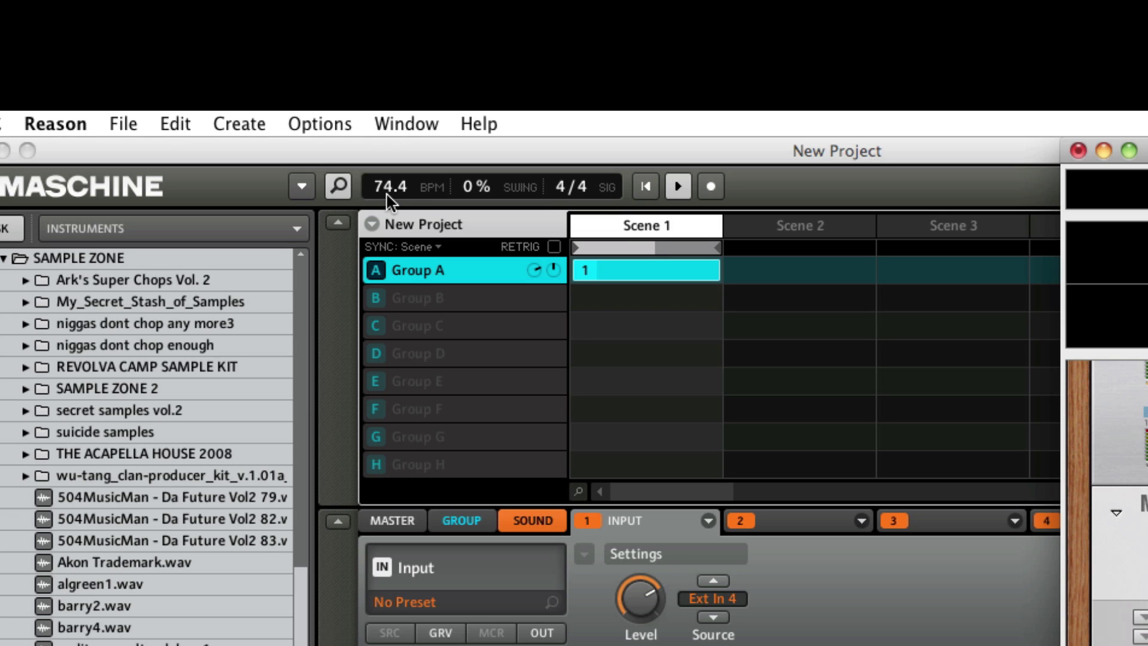
scroll(390, 200, "down", 1)
scroll(389, 200, "down", 2)
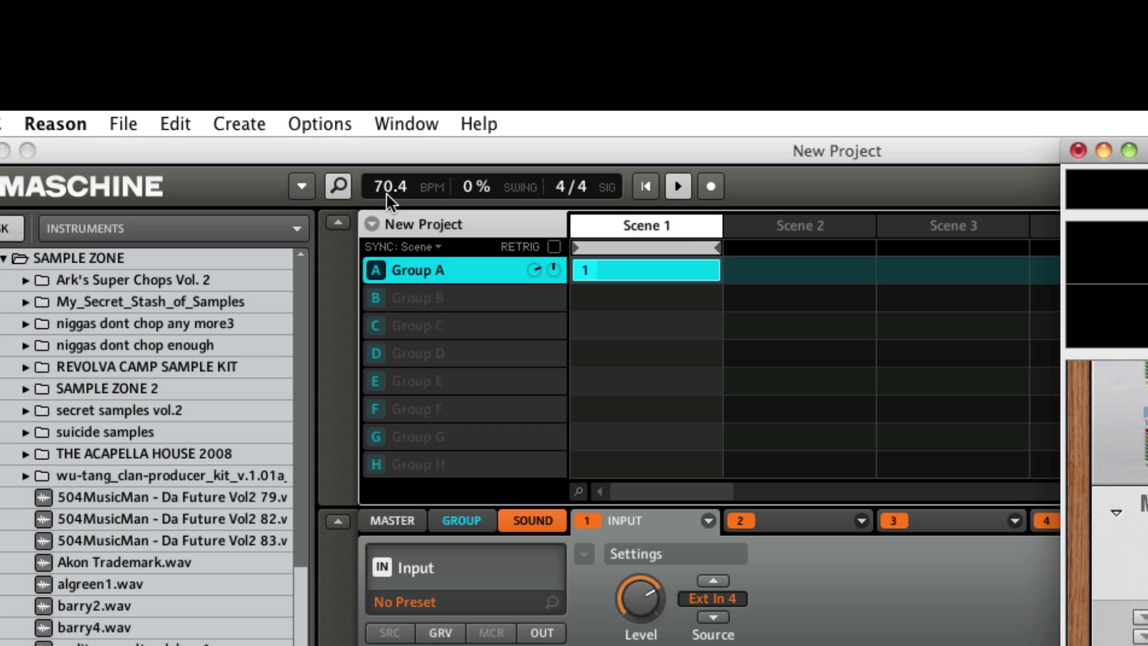
Step: Raise the Maschine tempo to 80.4 BPM while the loop plays
scroll(390, 200, "up", 1)
scroll(390, 200, "up", 6)
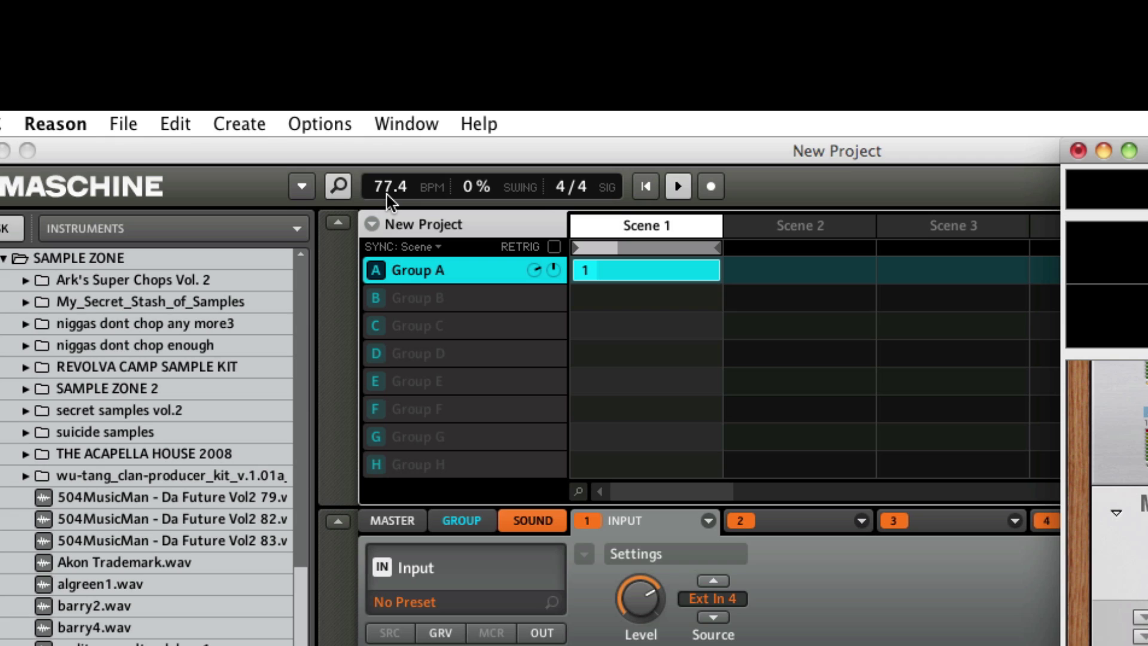
scroll(390, 200, "up", 3)
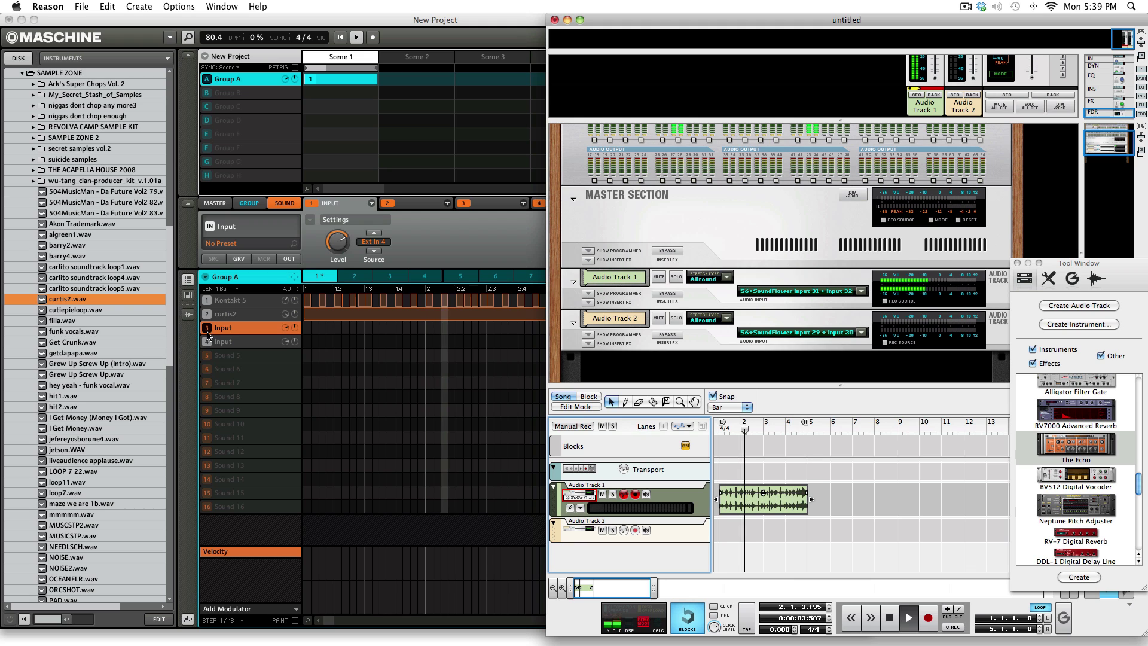
Step: Sample the loop from Reason into Maschine's Sound 5 using synced recording with a length of 4 bars
left_click(255, 357)
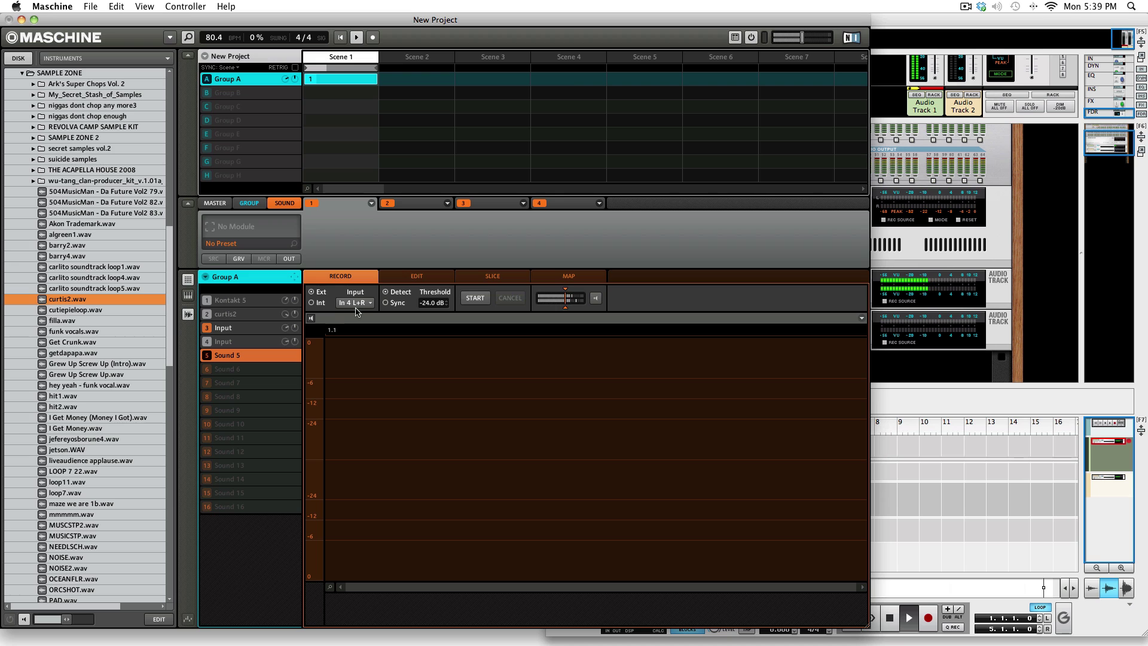
left_click(388, 303)
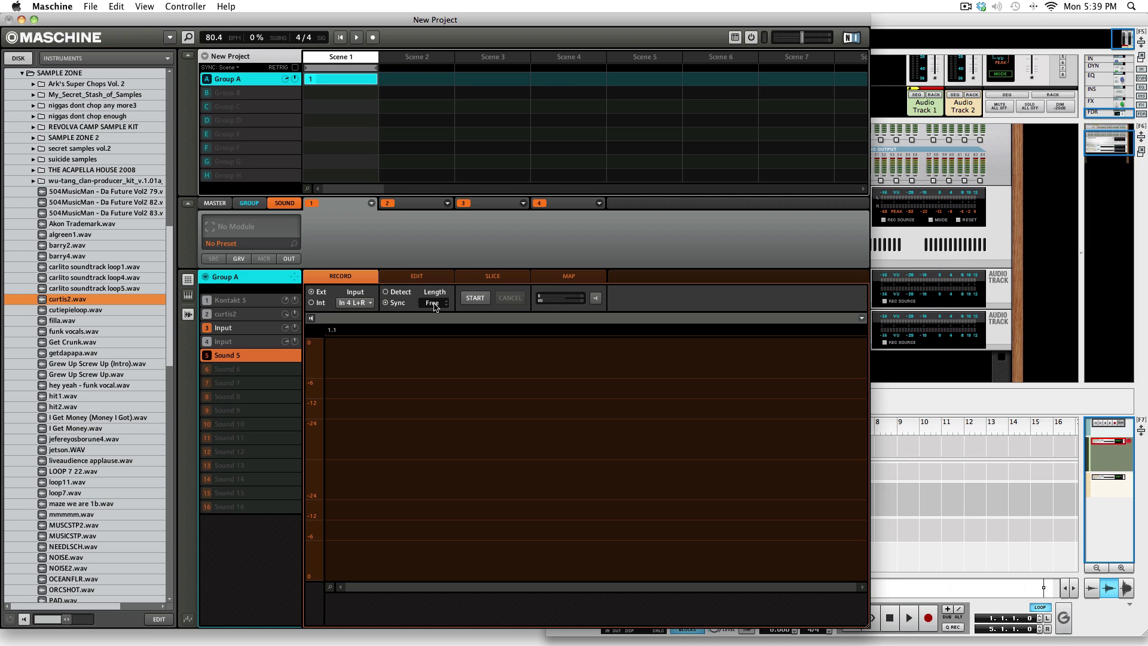
left_click_drag(434, 306, 434, 296)
left_click(475, 298)
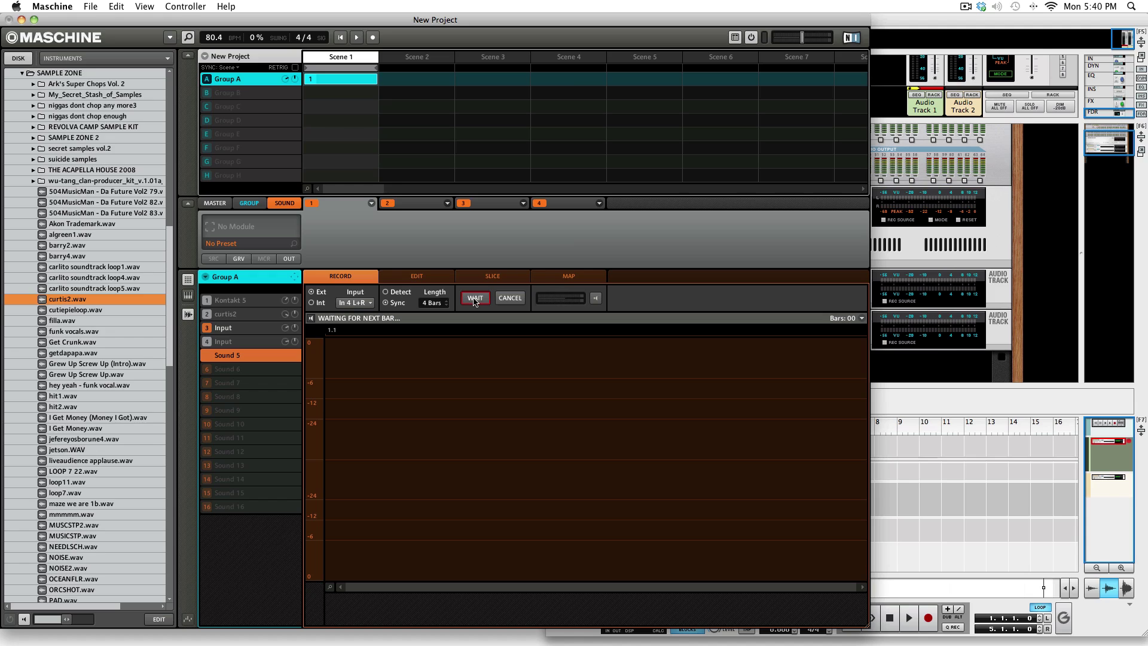
key("space")
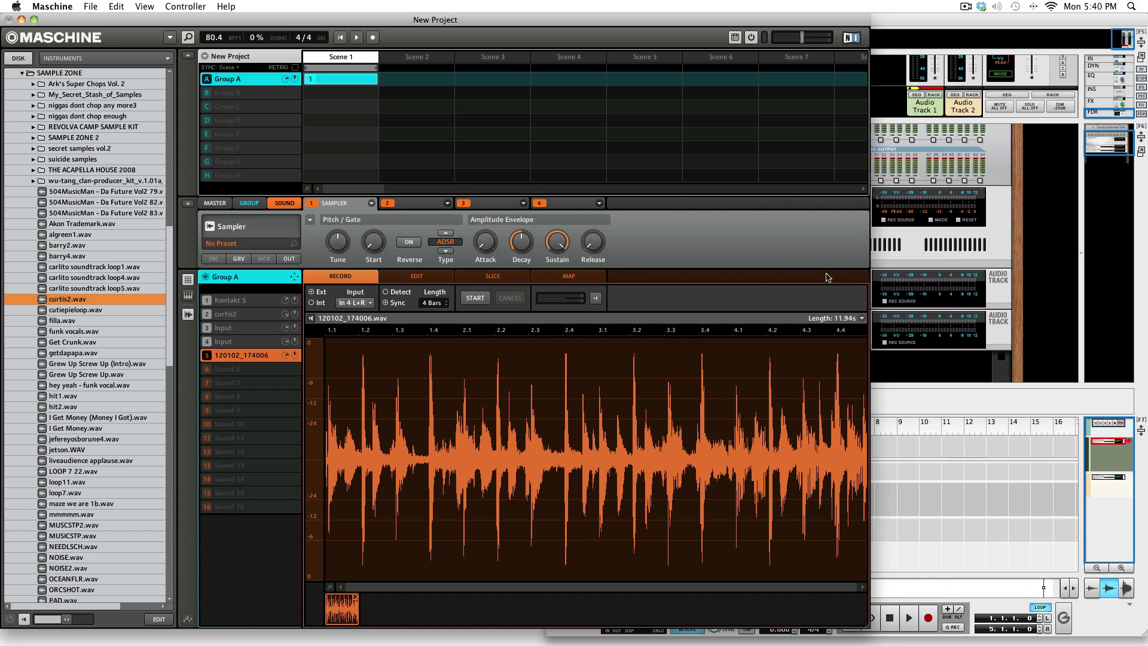
Step: Mute Audio Track 1 in Reason, return to the recorded sample in Maschine, and unmute the track again
left_click(1056, 288)
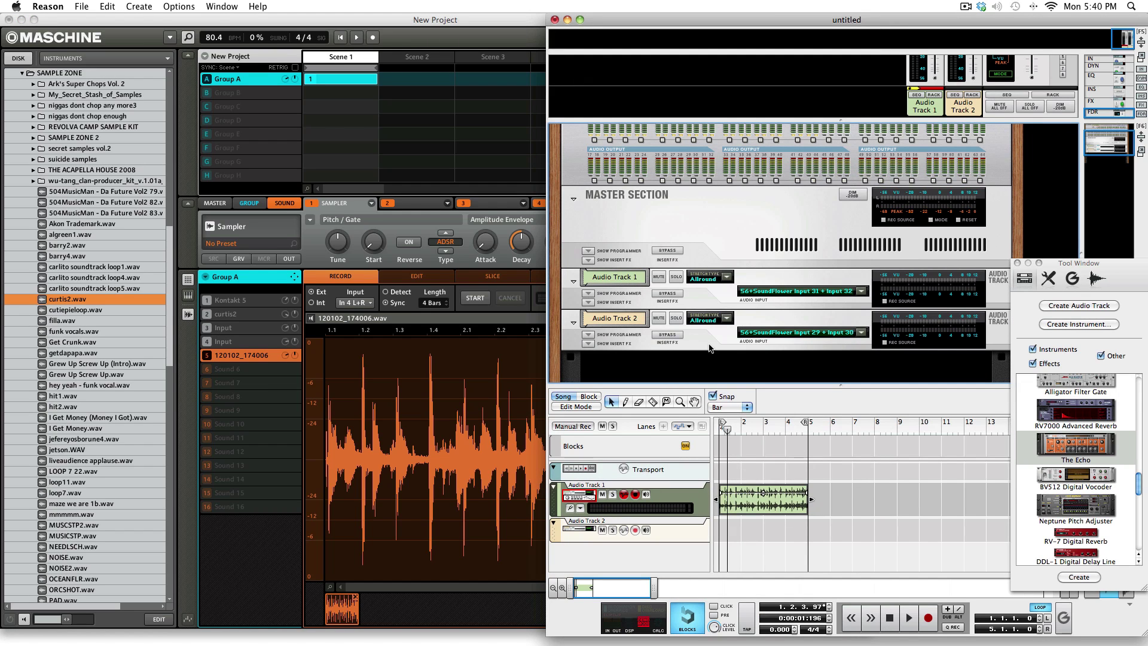
left_click(660, 278)
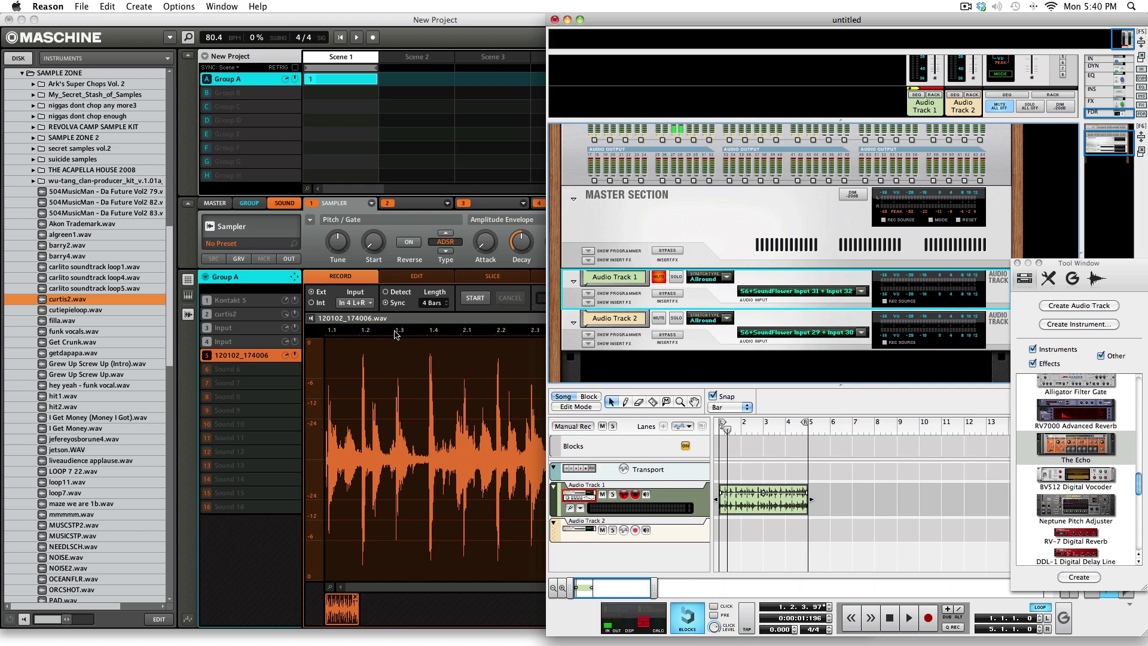
left_click(320, 255)
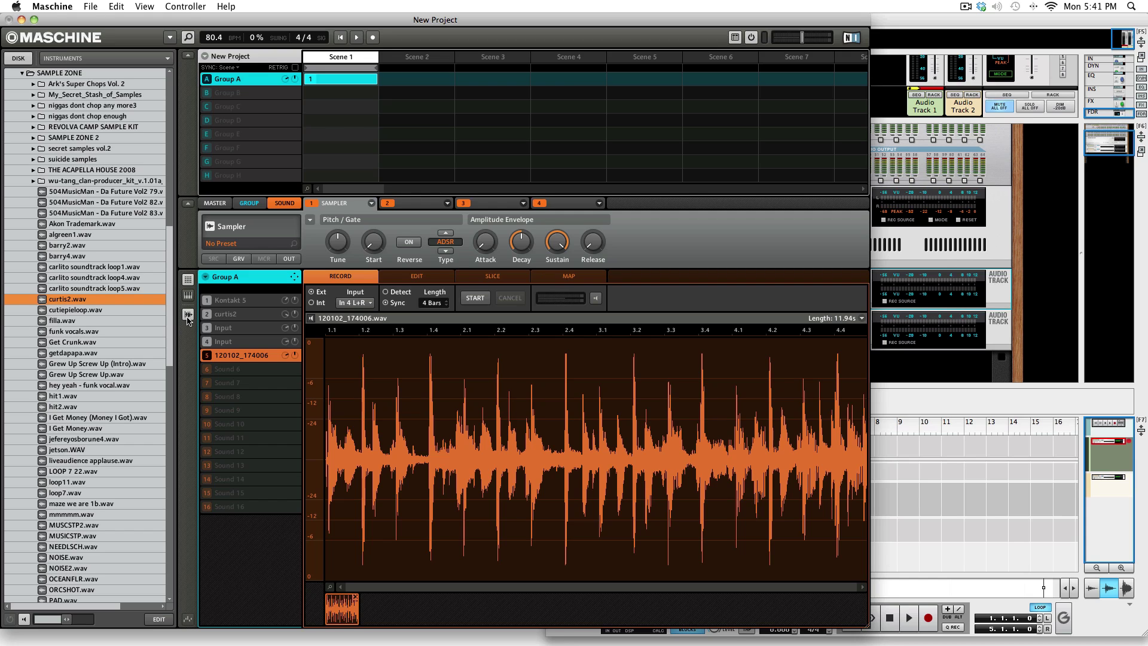
left_click(1049, 298)
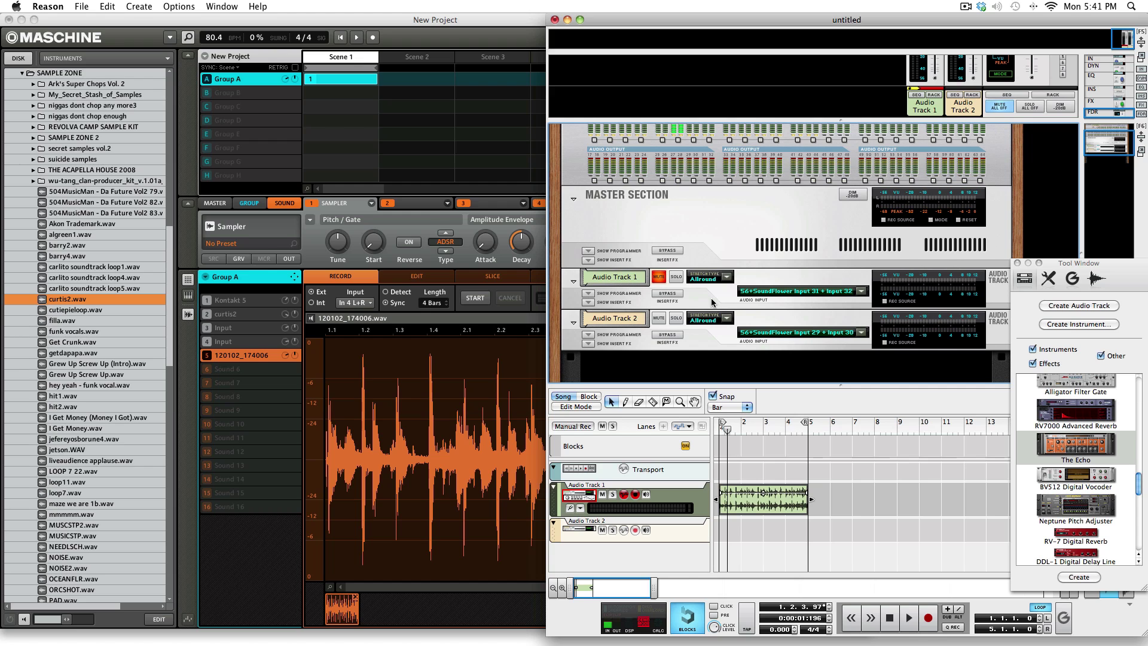
left_click(658, 277)
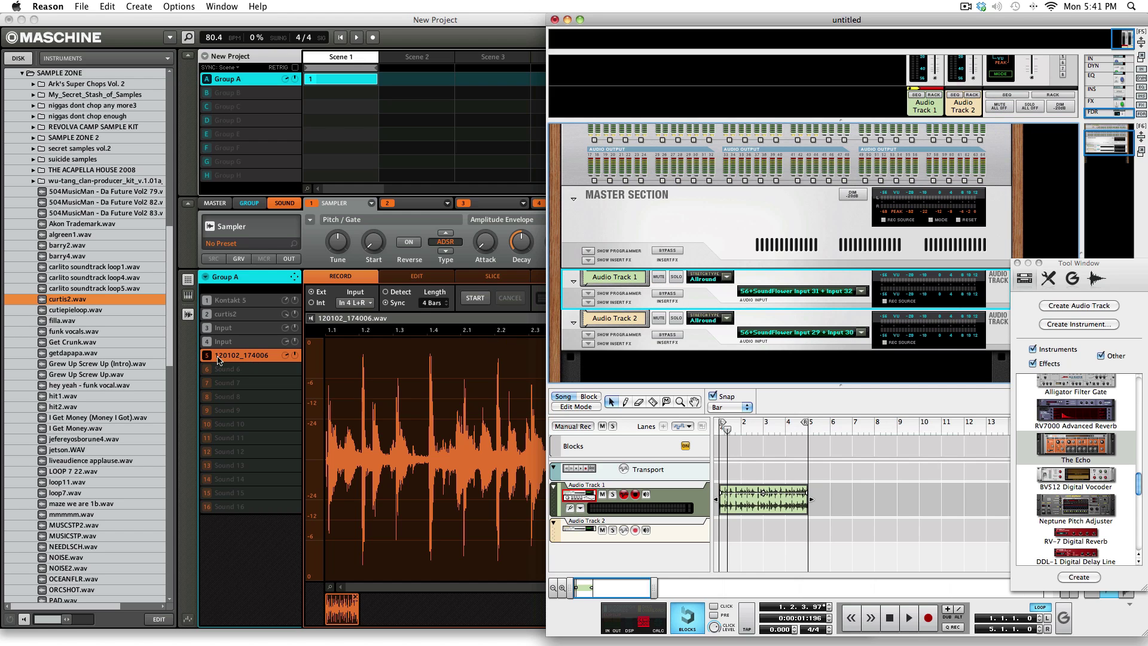
Step: Select the empty Sound 6 in Maschine, and switch to Reason to enlarge the mixer and show Audio Track 1's EQ
left_click(236, 376)
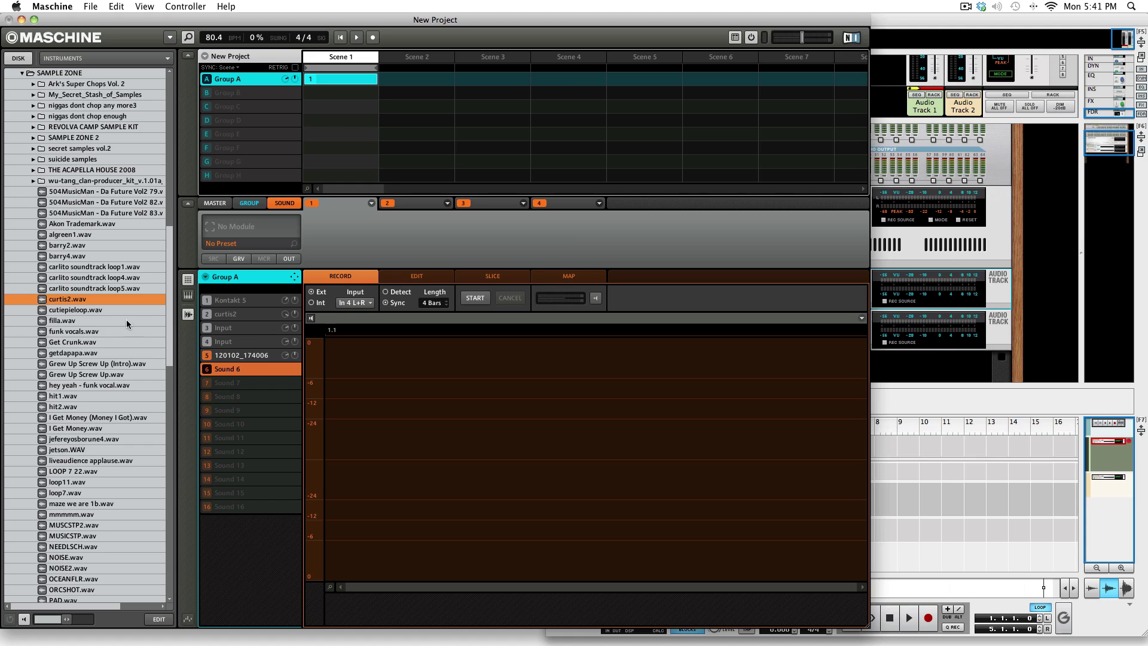
left_click(1012, 298)
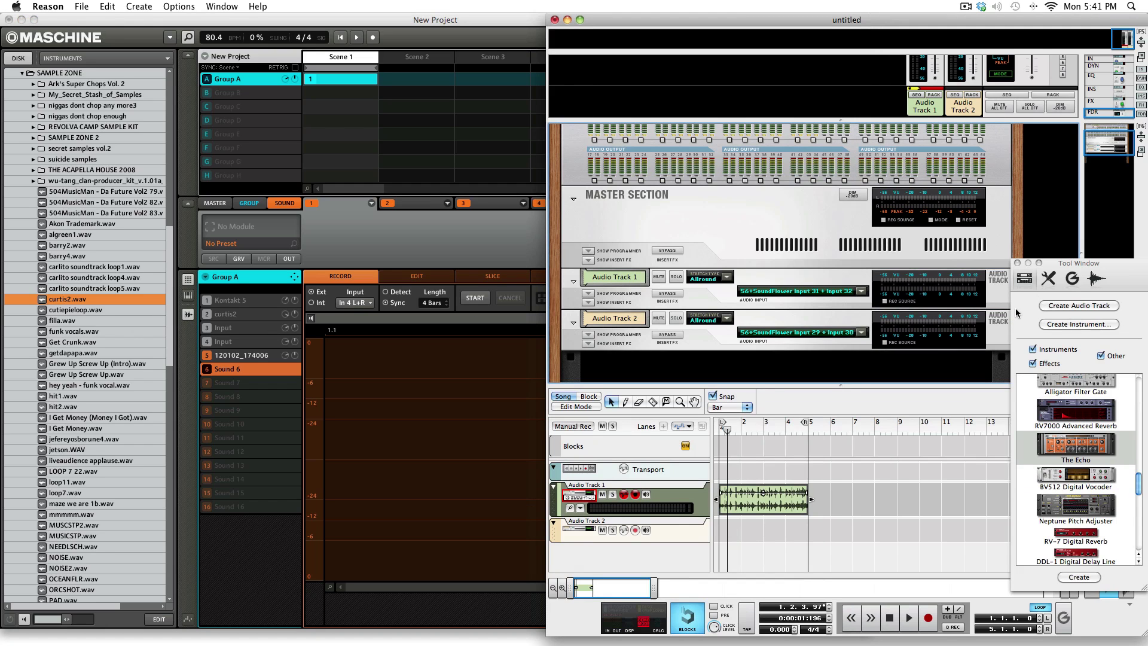
scroll(734, 365, "up", 2)
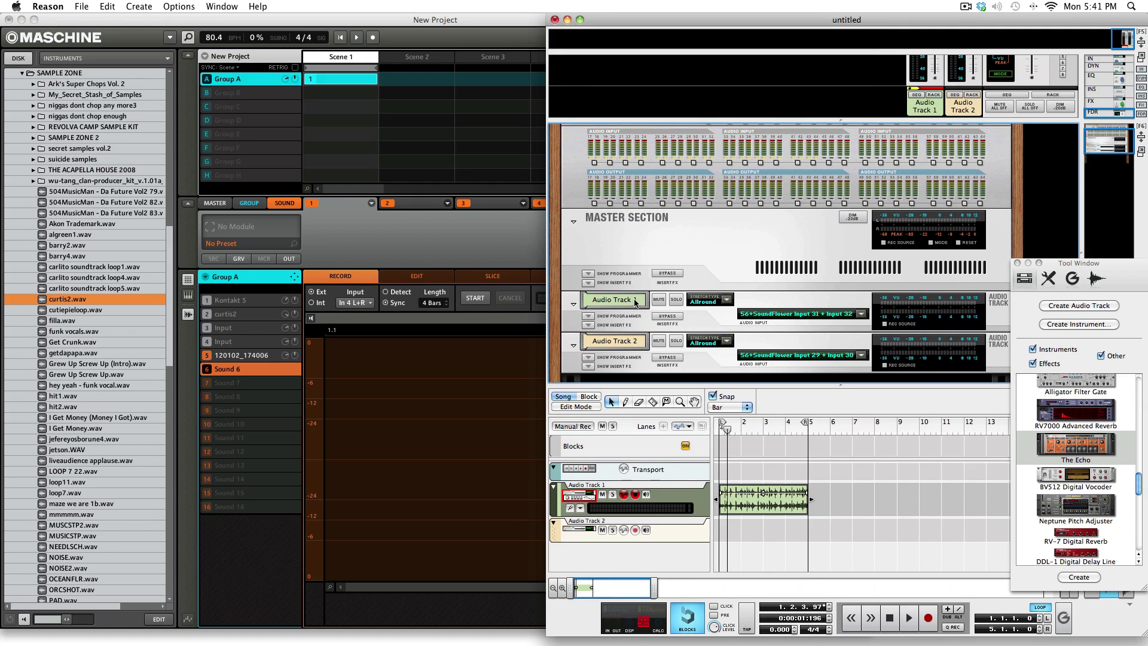
scroll(727, 303, "up", 5)
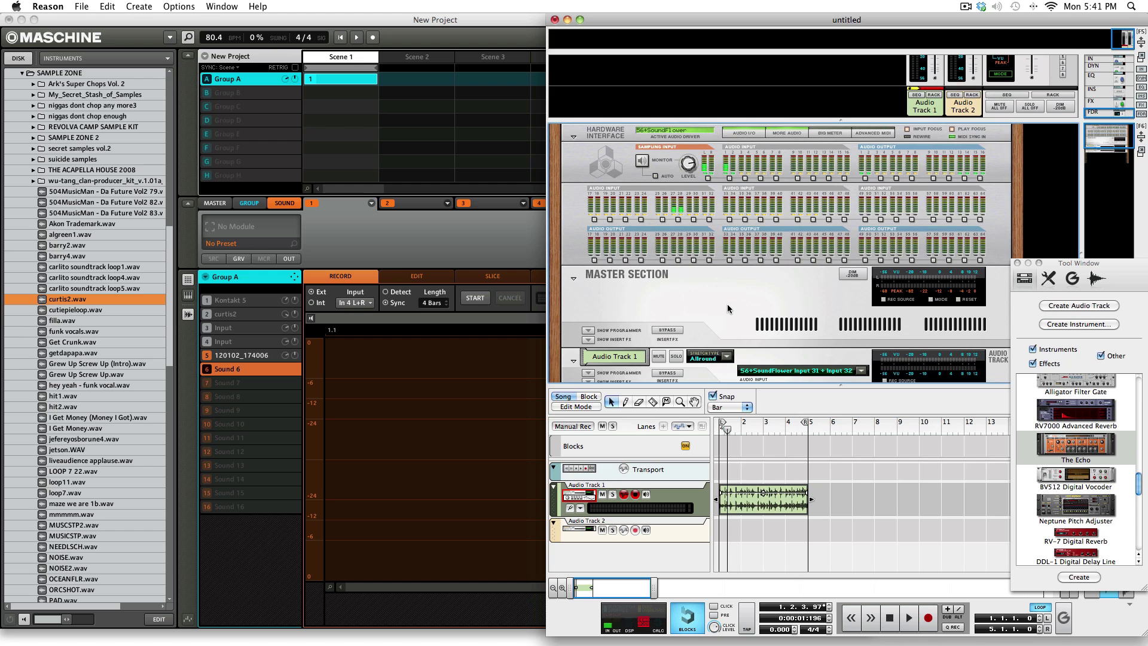
left_click_drag(842, 121, 841, 263)
scroll(933, 214, "up", 5)
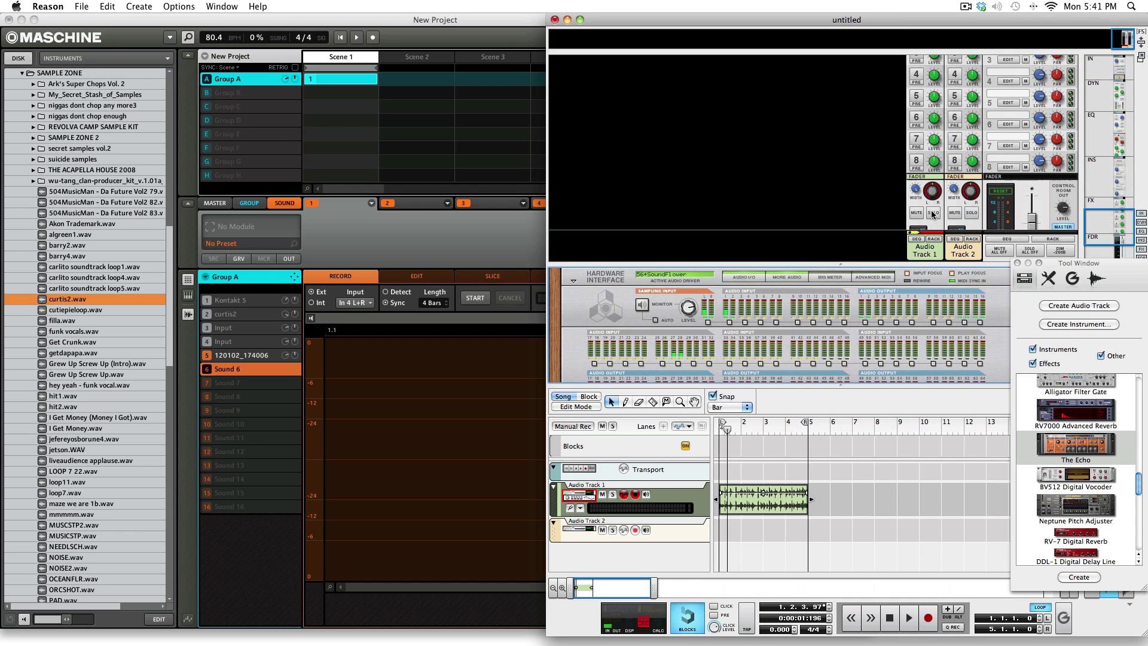
scroll(933, 214, "up", 5)
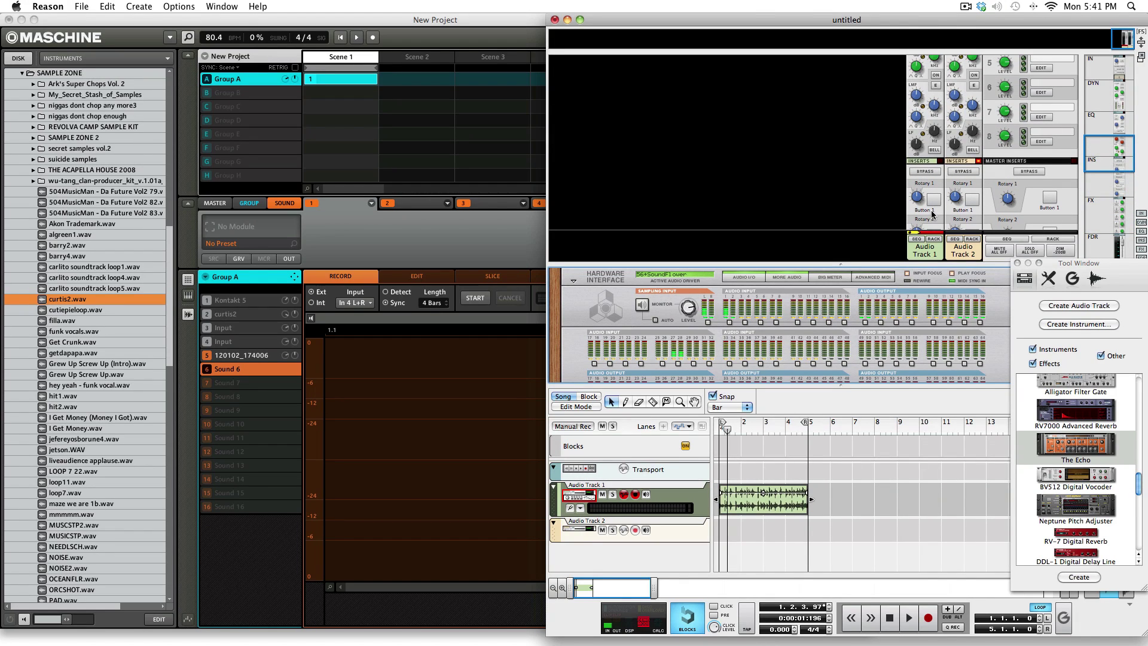
scroll(932, 214, "up", 5)
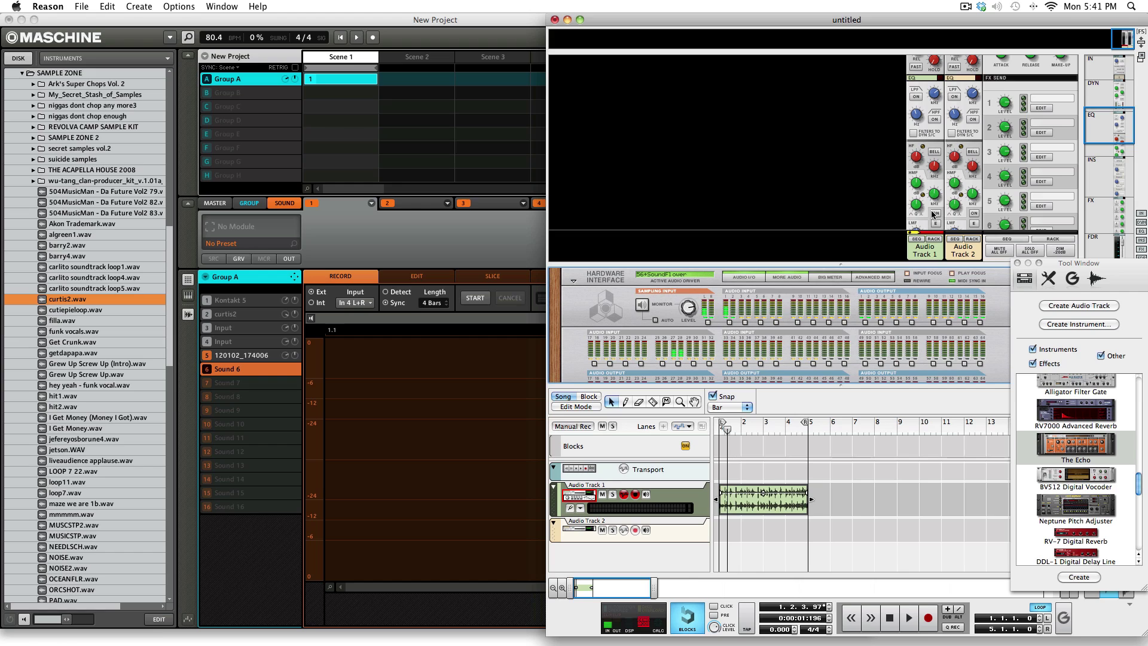
scroll(932, 214, "up", 2)
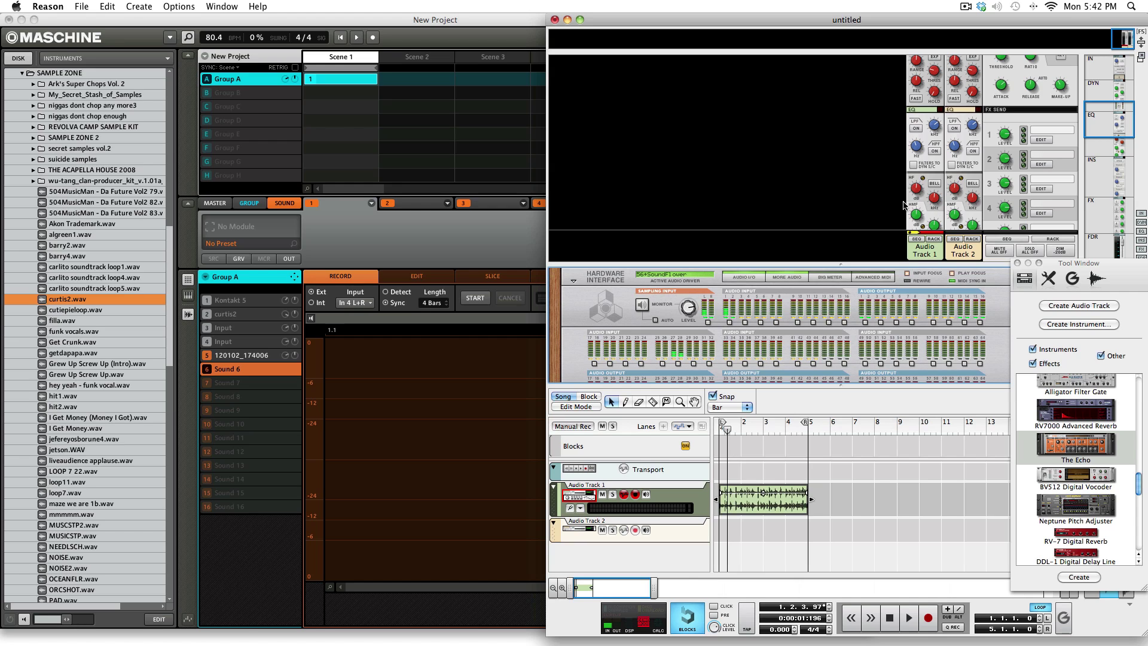
Step: Play the loop and enable Audio Track 1's low-pass filter at 2.77 kHz and its high-pass filter, adjusting the high-pass frequency
key("space")
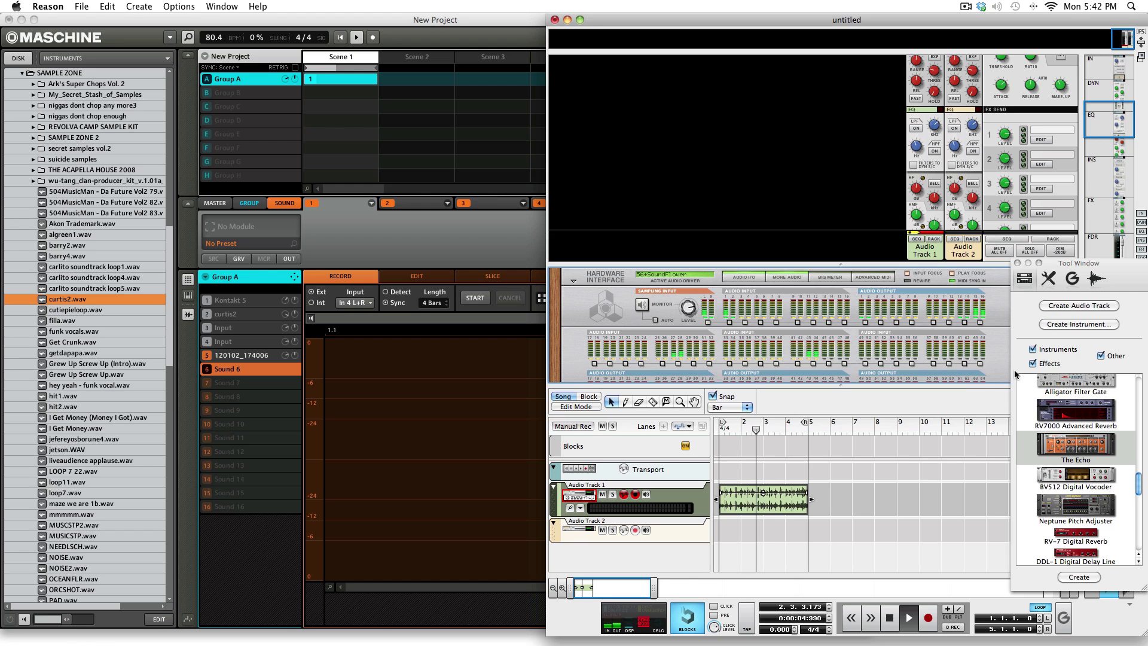
left_click(916, 128)
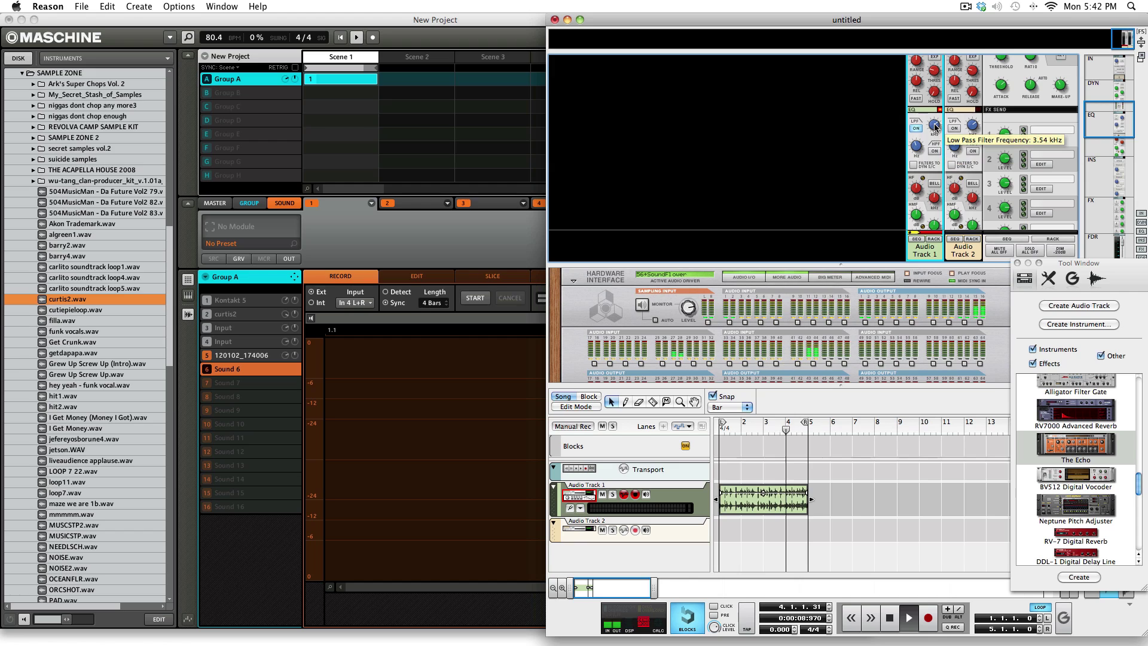
left_click_drag(934, 136, 934, 114)
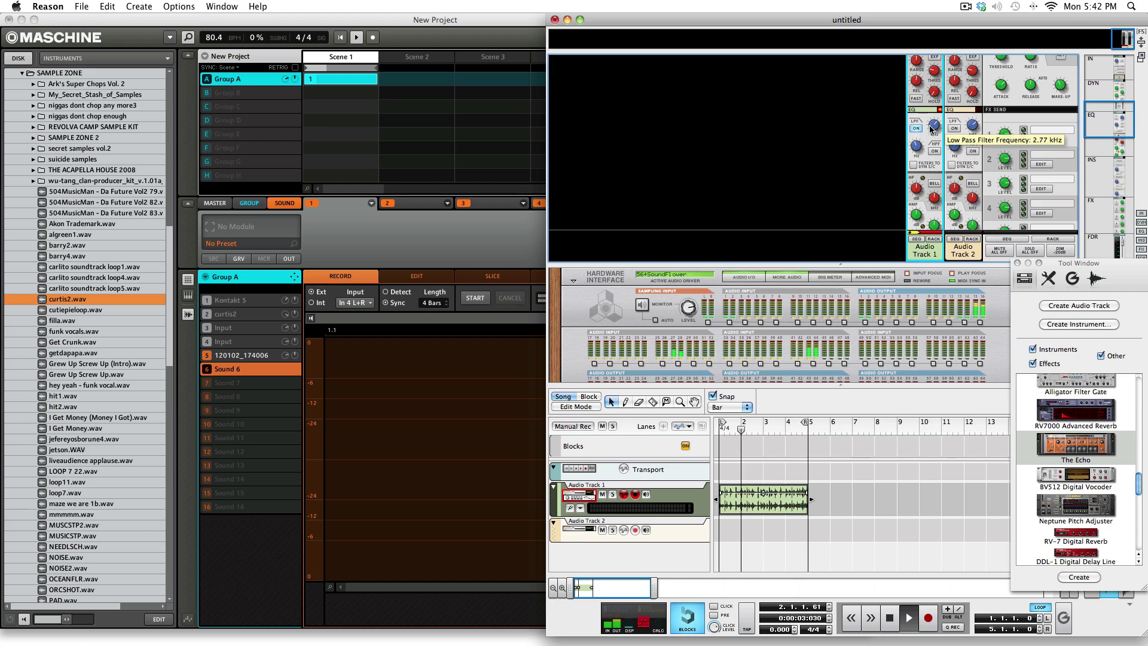
left_click(935, 151)
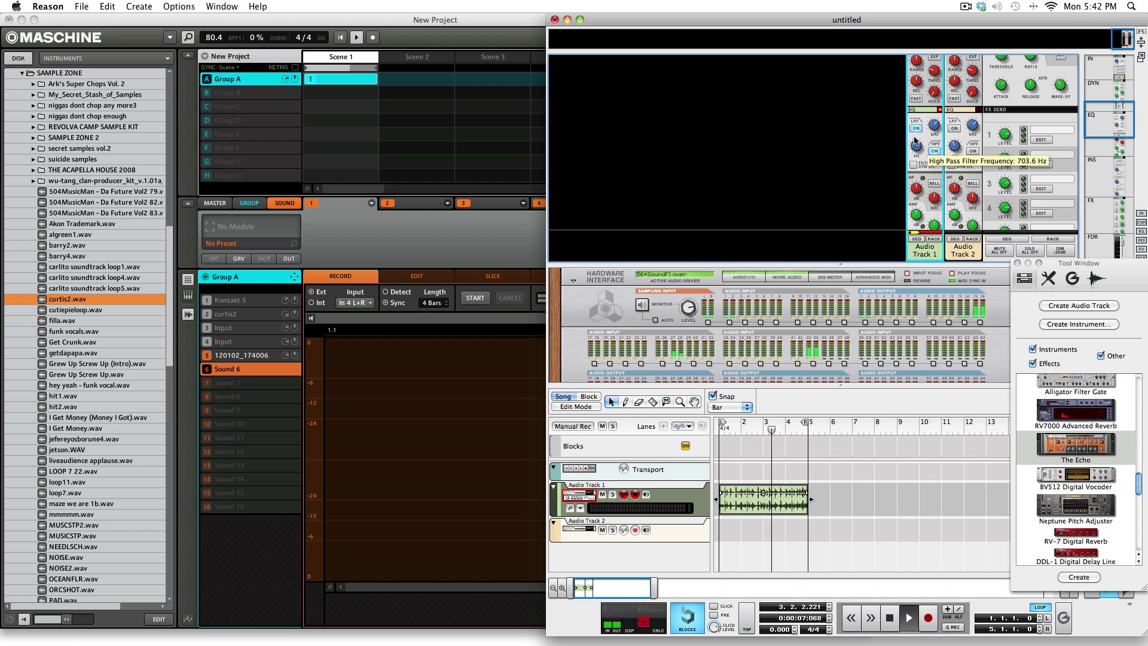
left_click_drag(915, 140, 915, 154)
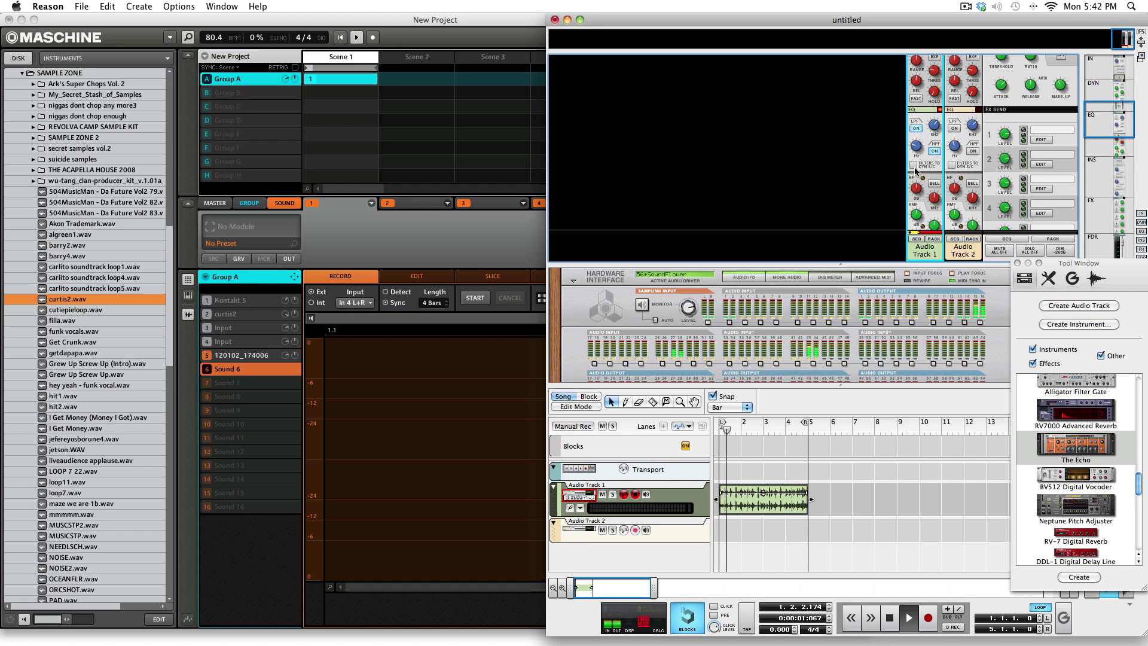
Step: Enable Audio Track 1's EQ with a Bell high band, high-mid frequency of 3.79 kHz and low-mid gain of 6.35 dB
left_click_drag(918, 188, 926, 149)
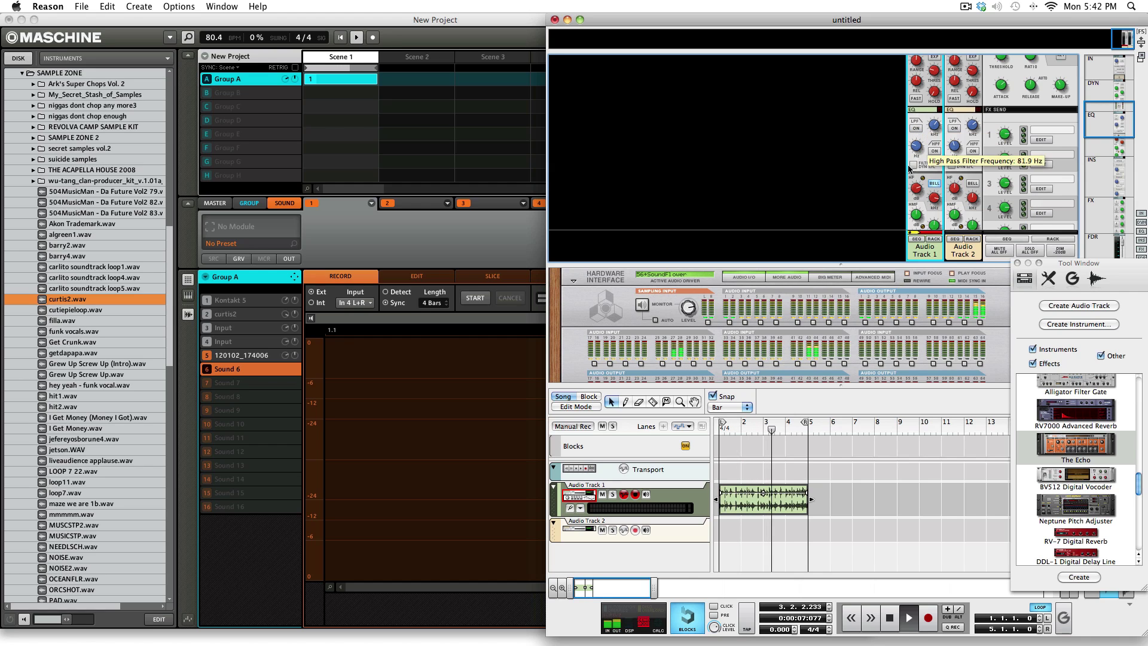
scroll(893, 176, "down", 1)
scroll(893, 176, "down", 5)
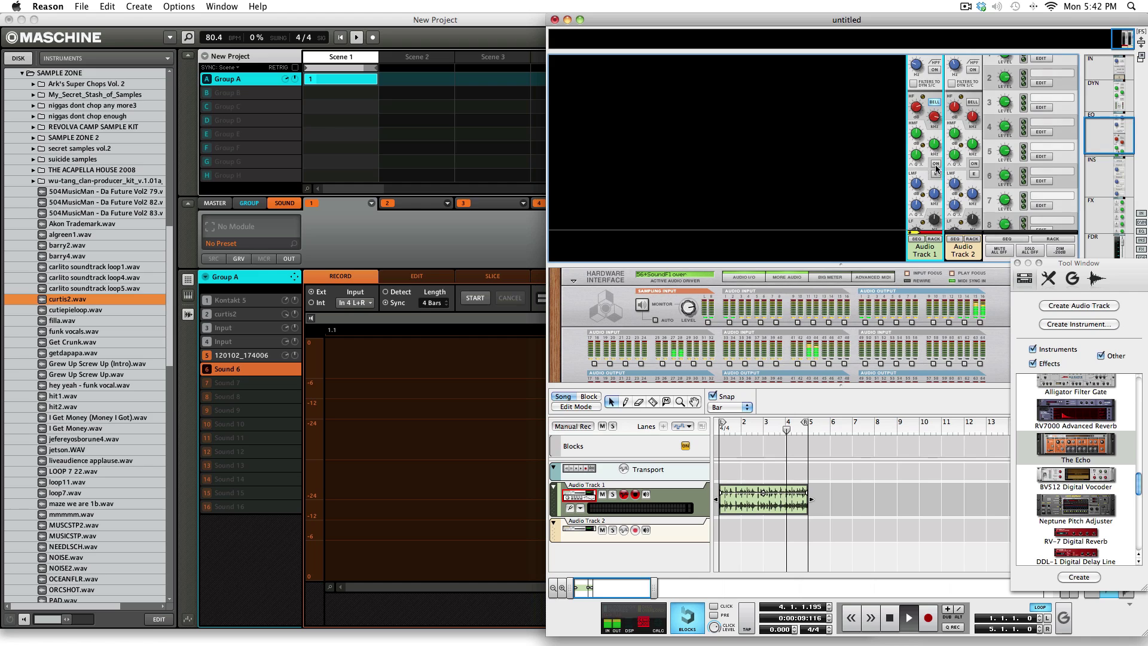
mouse_move(934, 117)
left_mouse_down()
mouse_move(931, 129)
mouse_move(917, 113)
left_mouse_up()
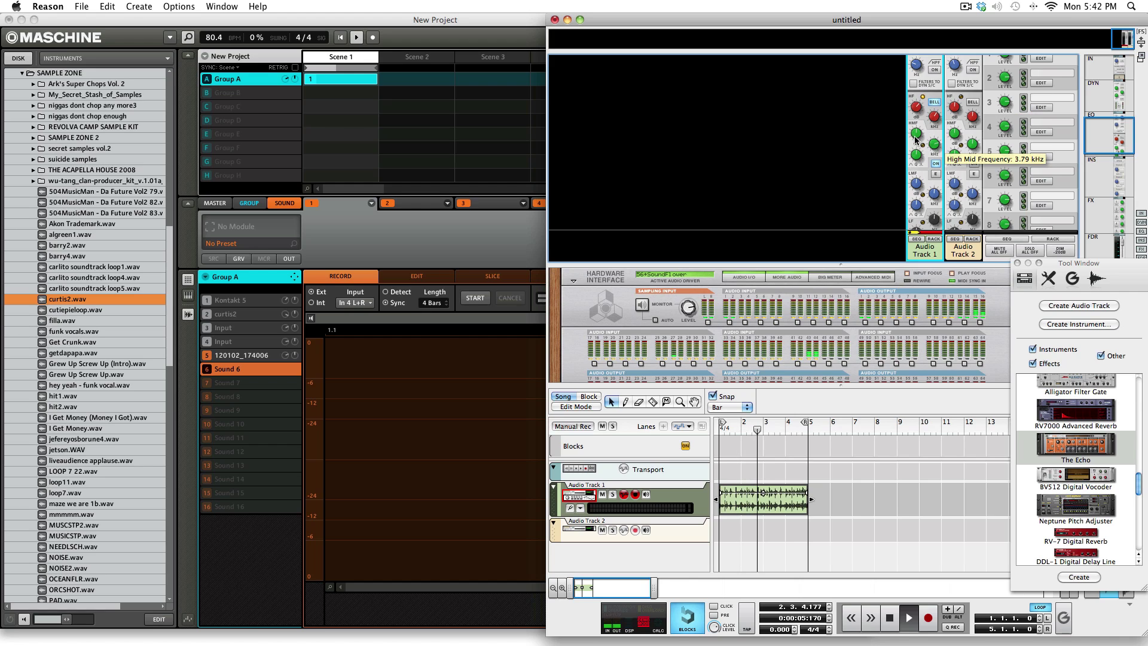
left_click_drag(916, 131, 916, 128)
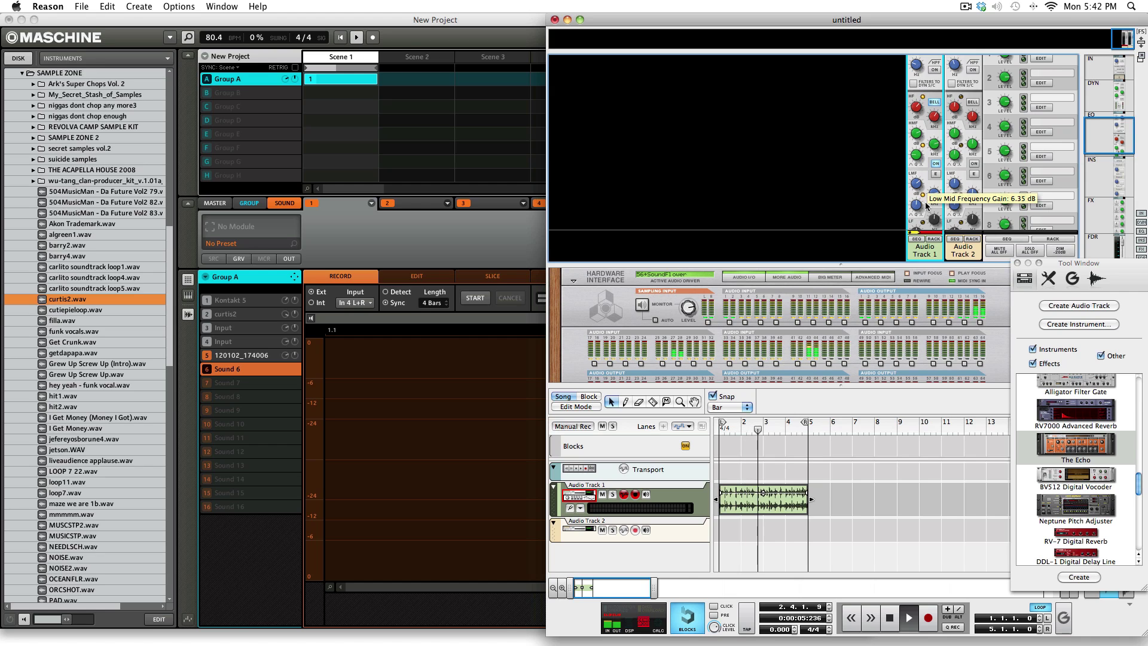
Step: Lower Audio Track 1's fader slightly and narrow its stereo width to 42 during playback
scroll(924, 197, "down", 5)
scroll(926, 206, "down", 6)
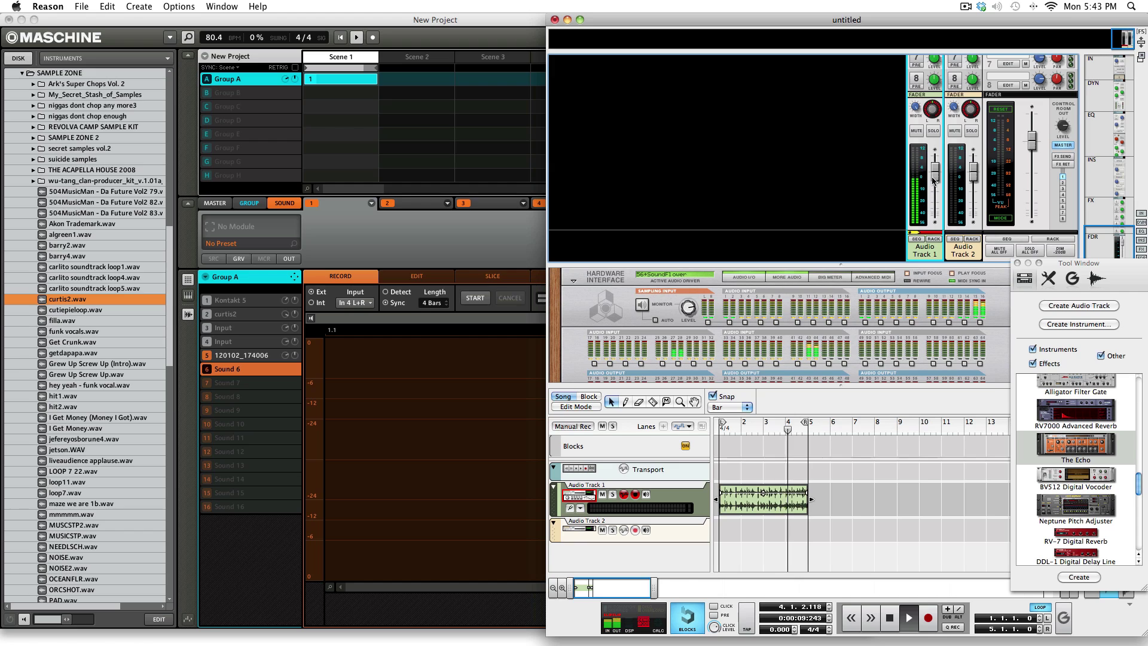
mouse_move(937, 181)
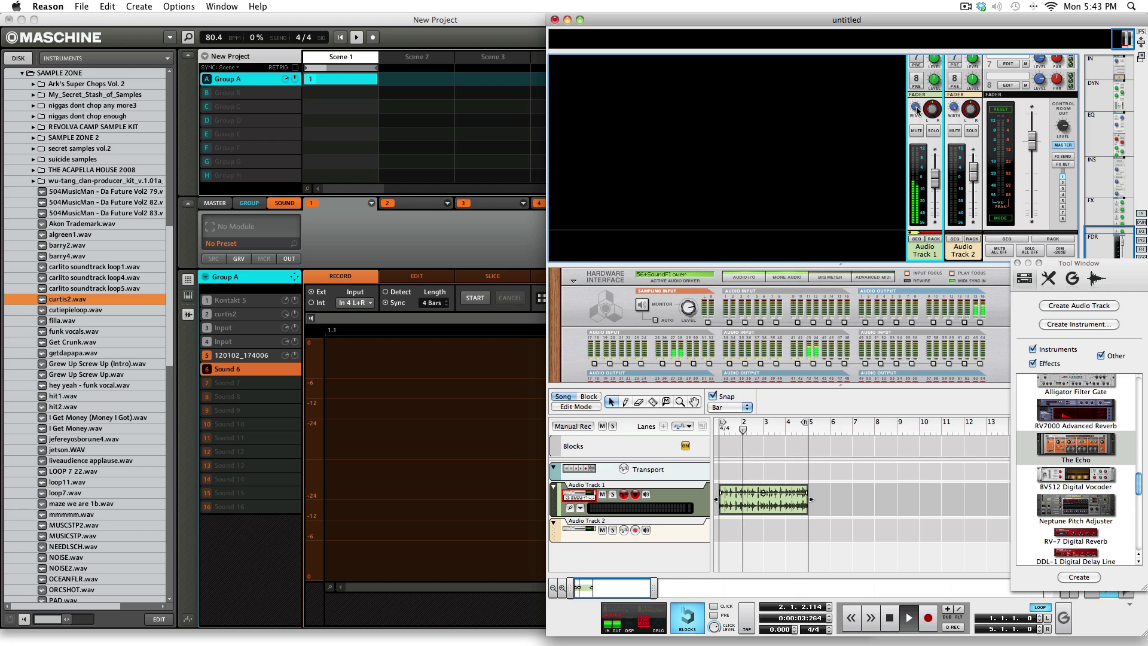
left_click_drag(917, 135, 917, 145)
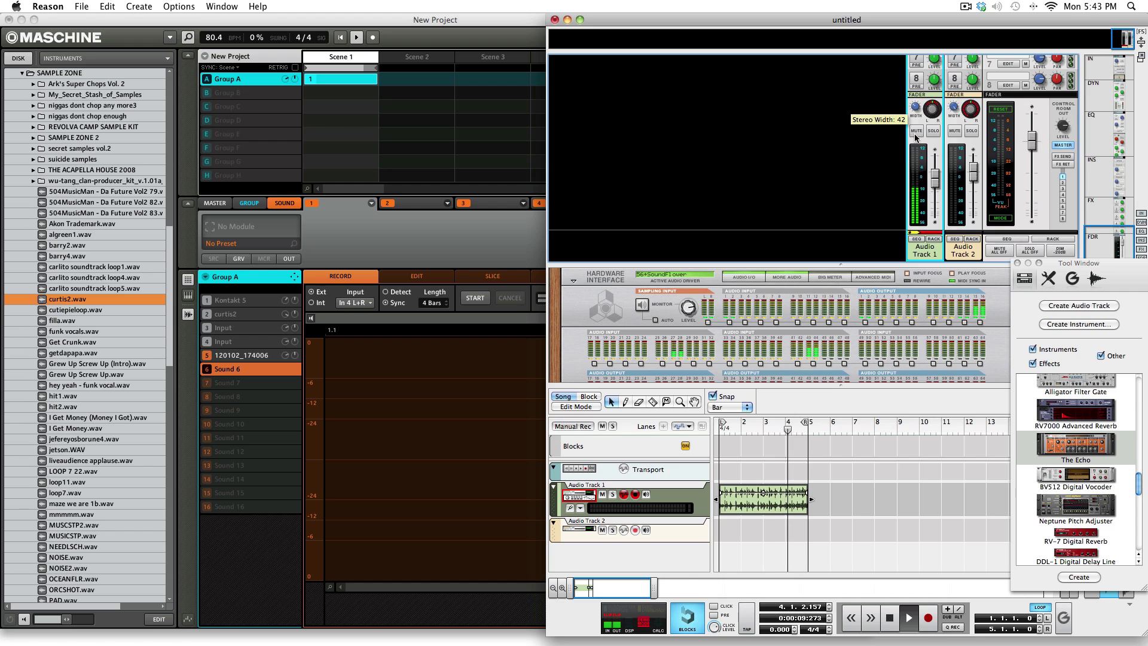
Step: Enable the compressor on Audio Track 1 in the mixer's dynamics section and set its threshold to about -24.98 dB
scroll(924, 147, "up", 6)
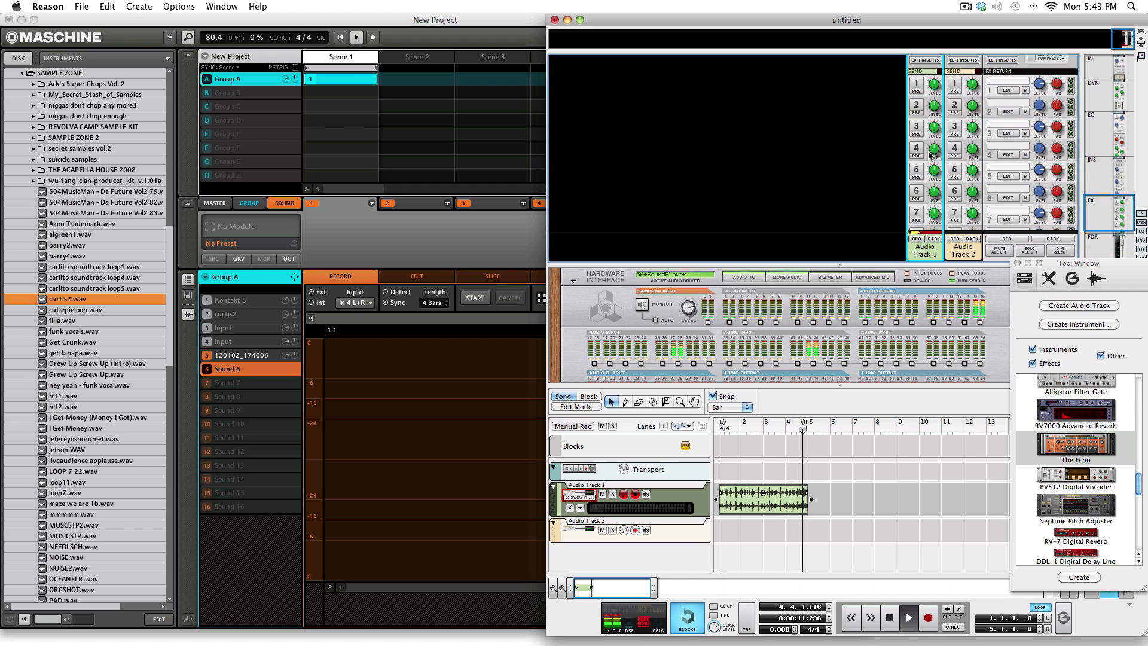
scroll(930, 155, "up", 5)
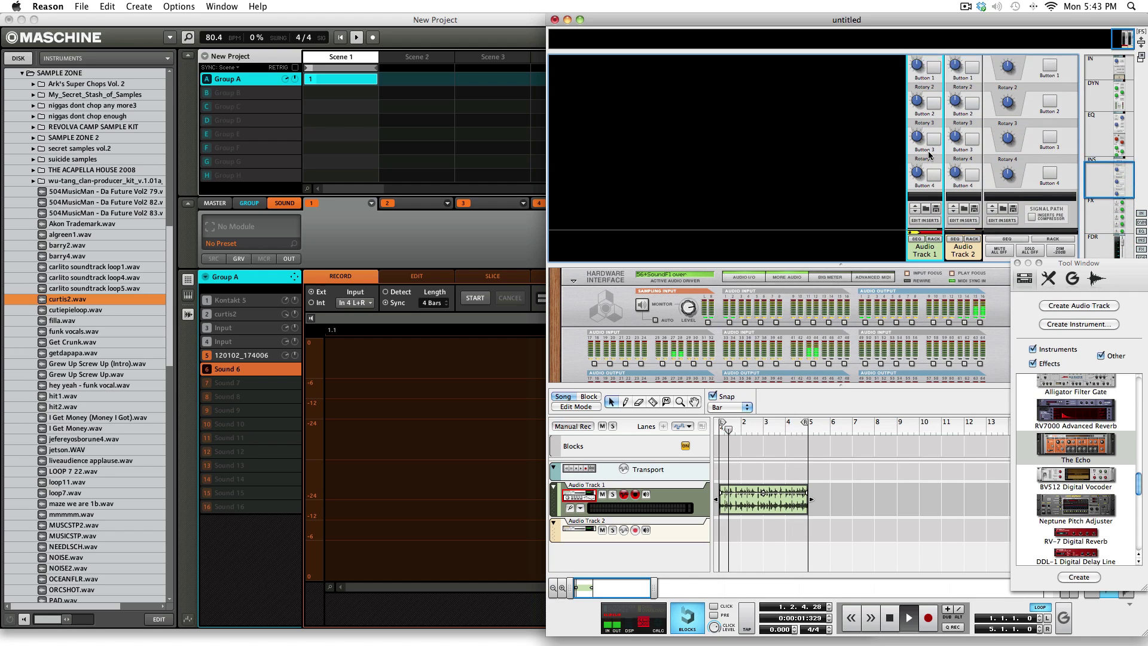
scroll(930, 155, "up", 6)
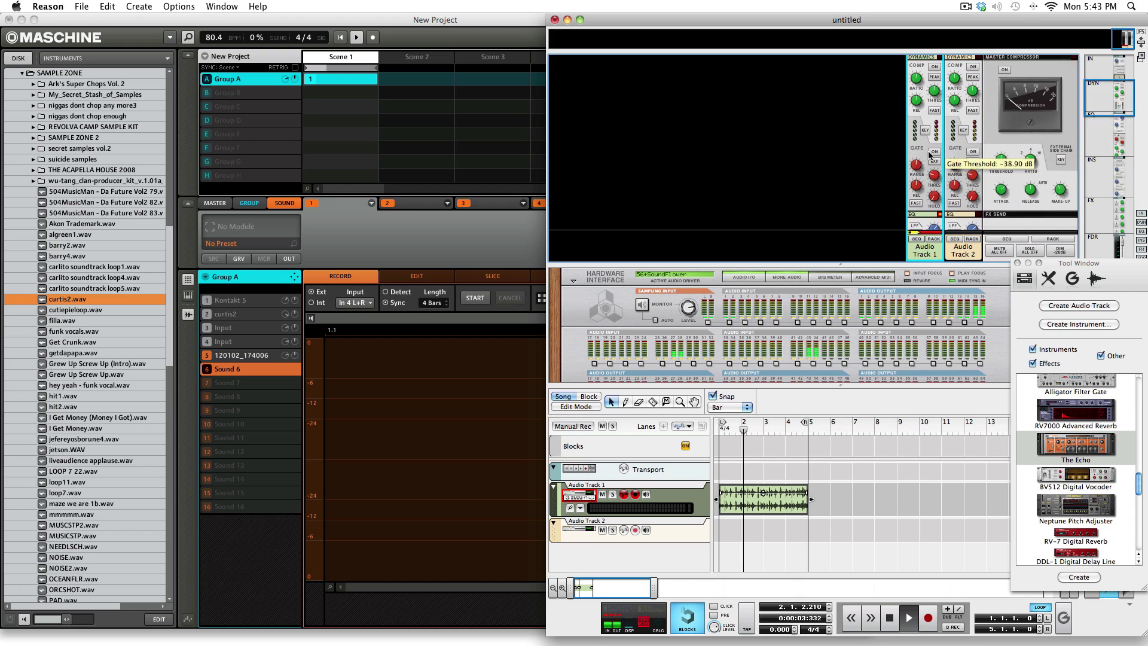
scroll(929, 154, "up", 2)
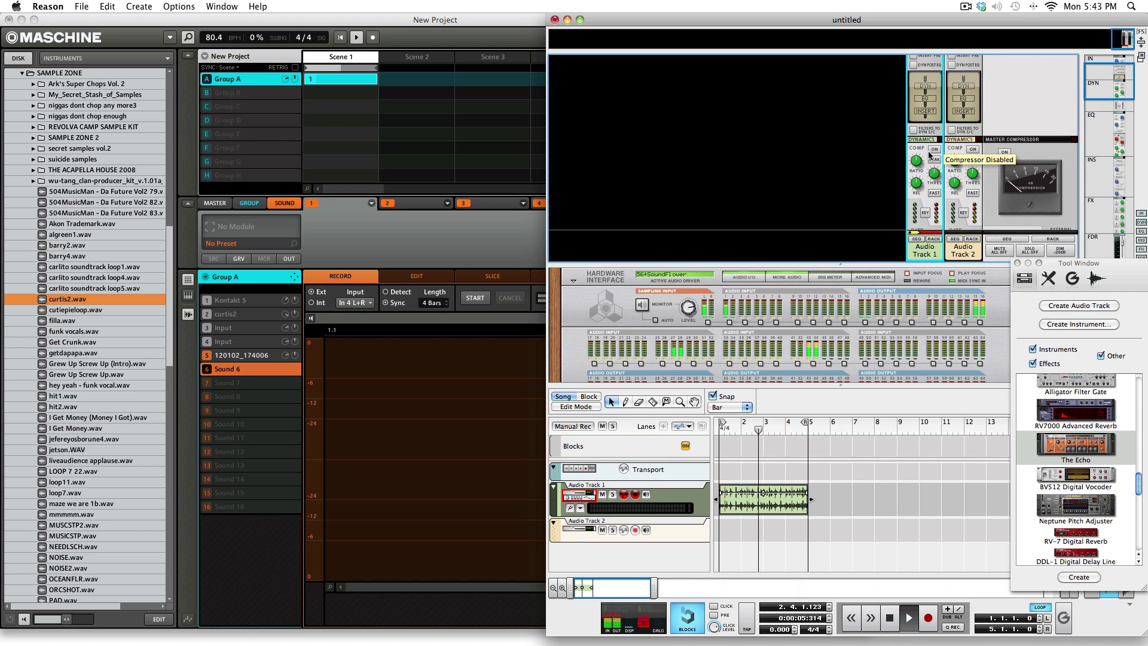
scroll(929, 154, "down", 2)
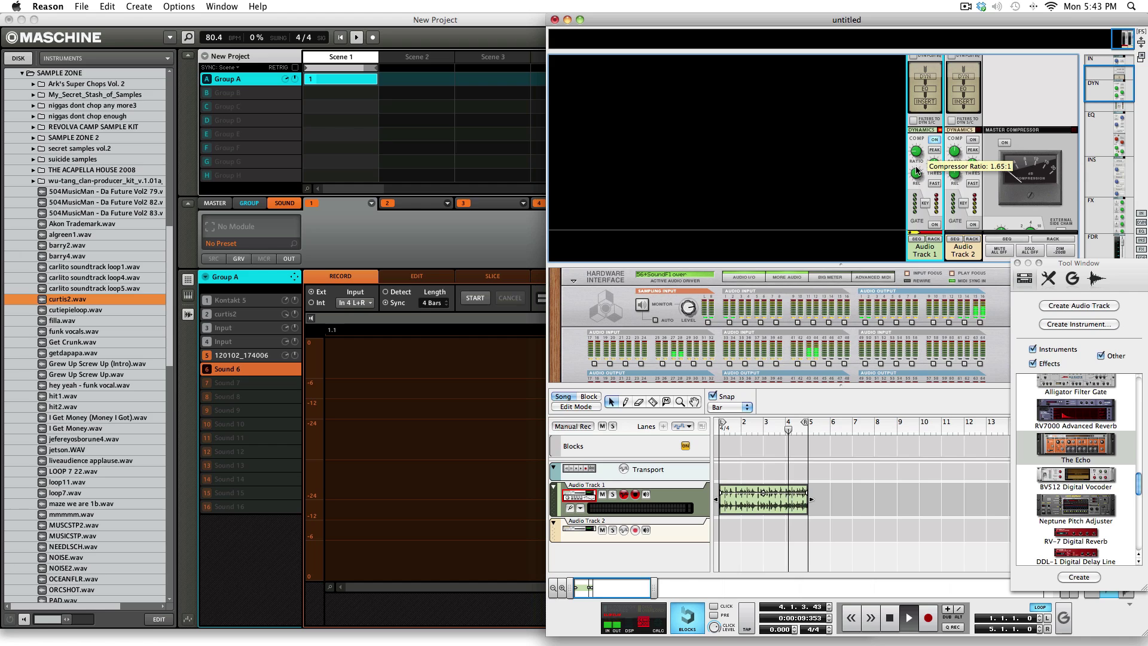
scroll(918, 169, "up", 1)
scroll(930, 174, "up", 1)
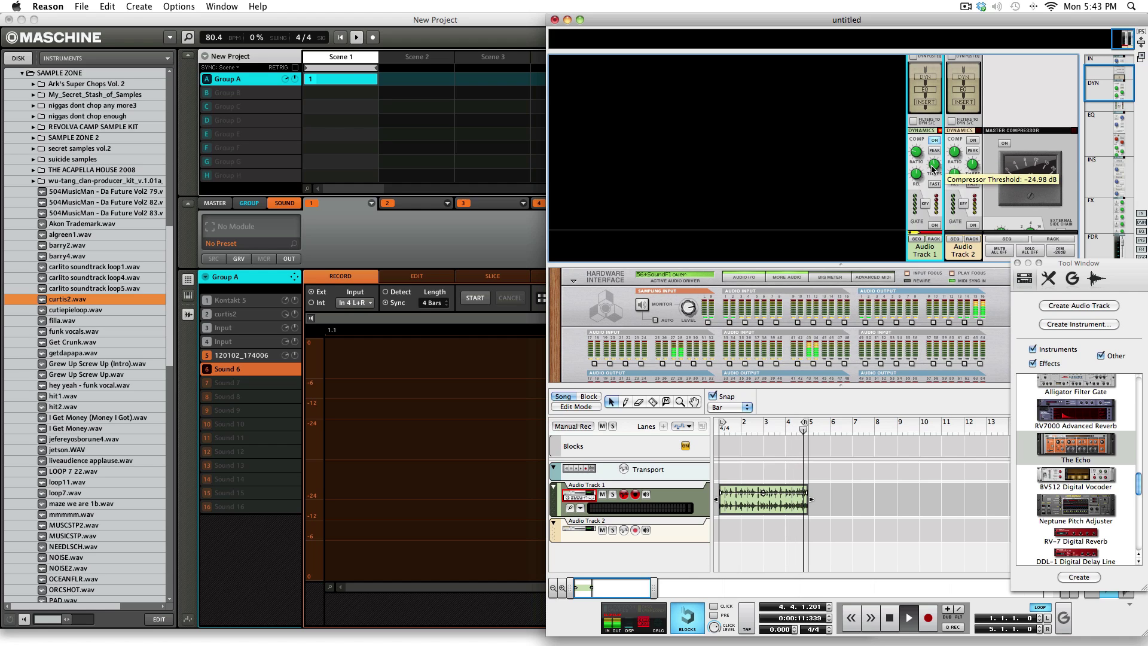
Step: Turn on Fast mode for Audio Track 1's compressor and set its ratio to 2.46:1
scroll(933, 174, "down", 1)
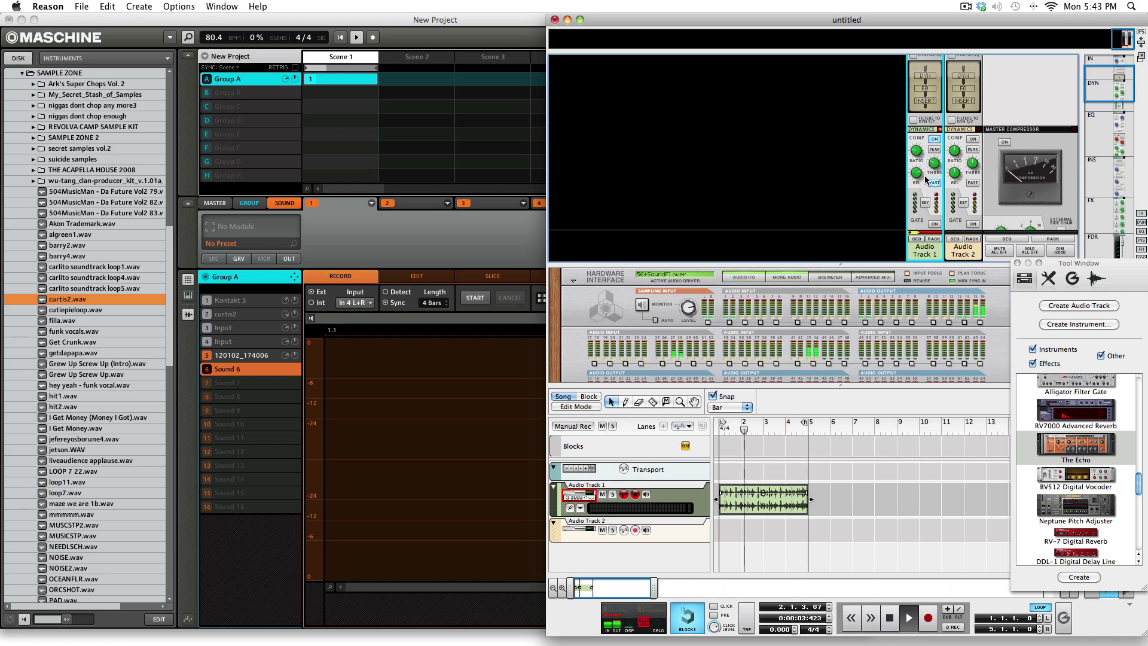
scroll(926, 178, "down", 5)
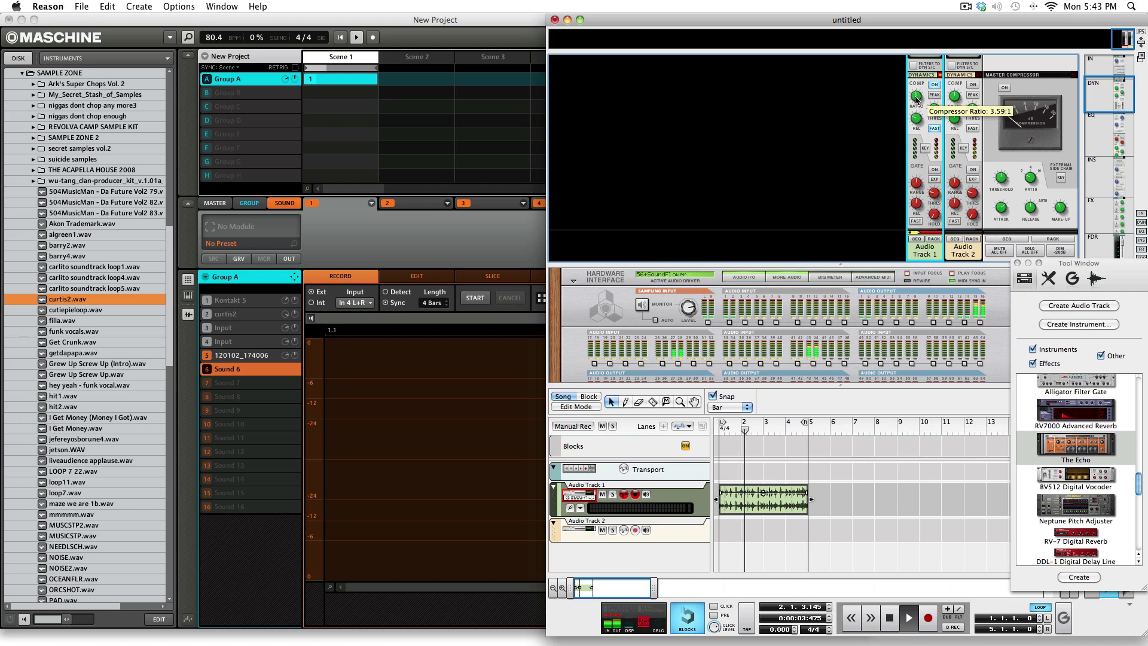
left_click_drag(917, 100, 916, 104)
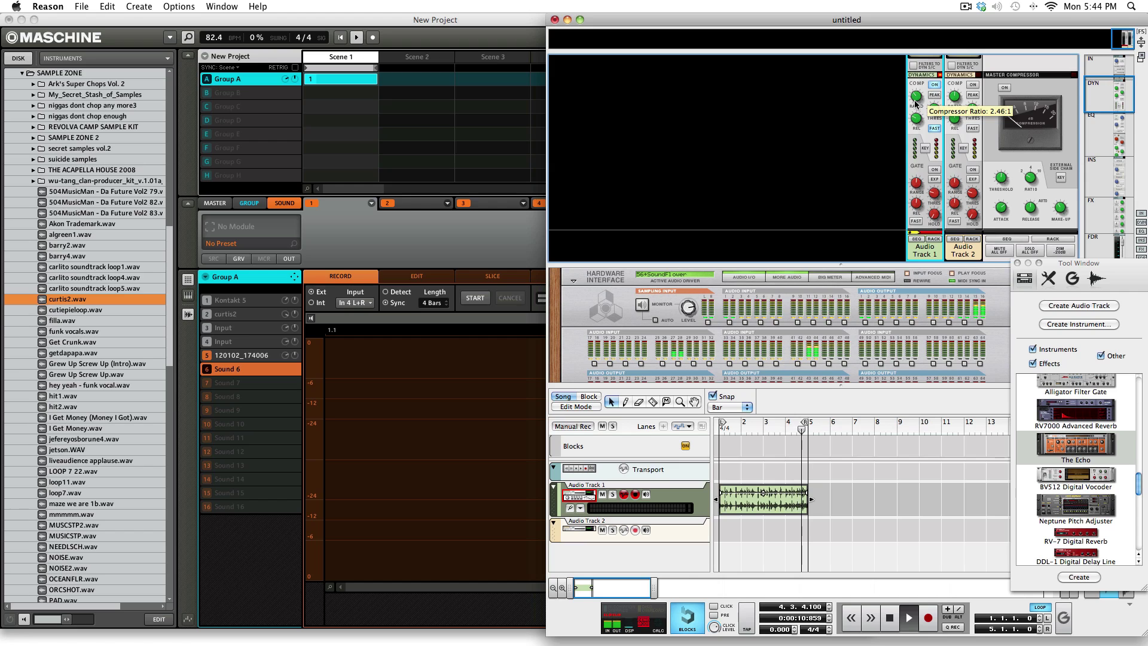
Step: Show the insert FX area of the Audio Track 1 device in the rack
scroll(779, 344, "down", 5)
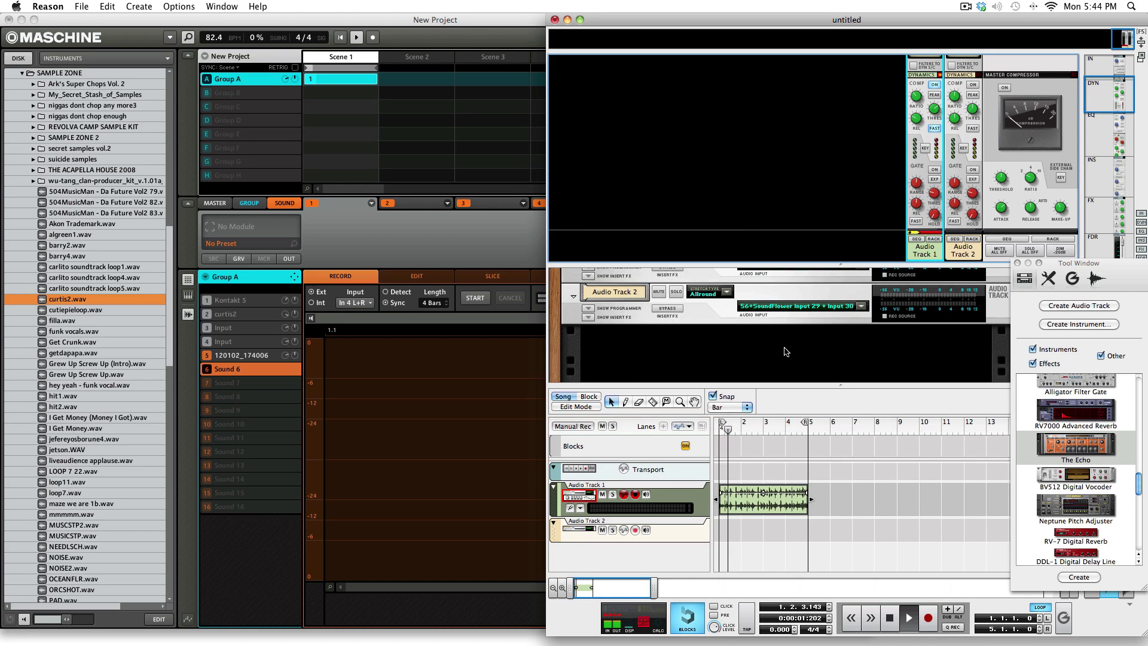
scroll(779, 344, "up", 2)
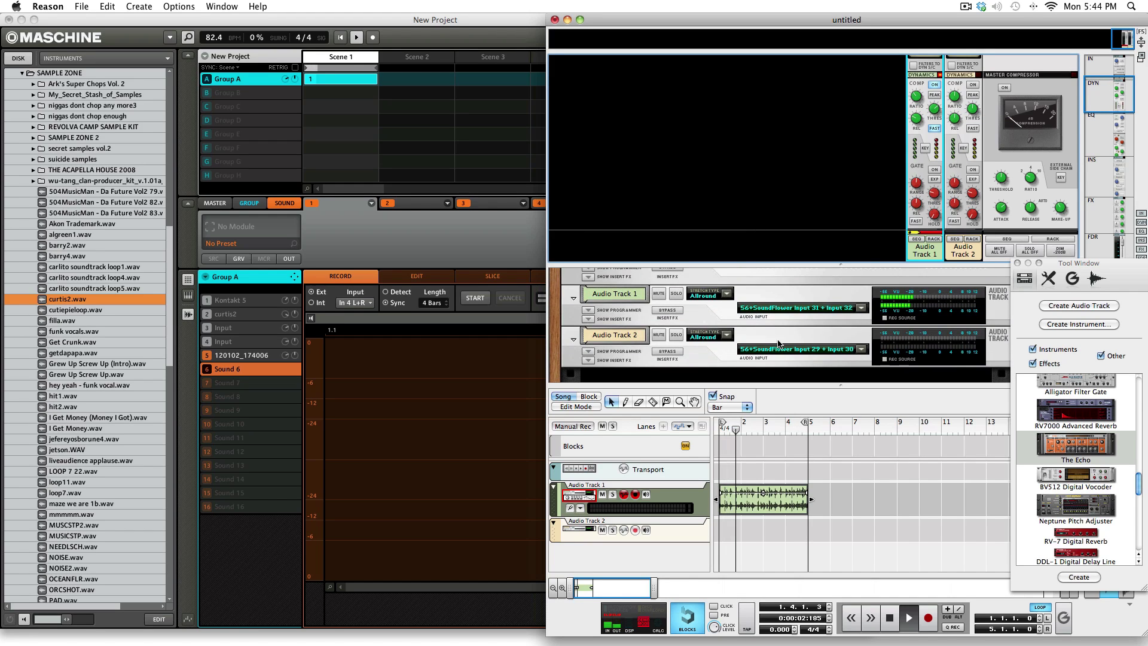
left_click(586, 320)
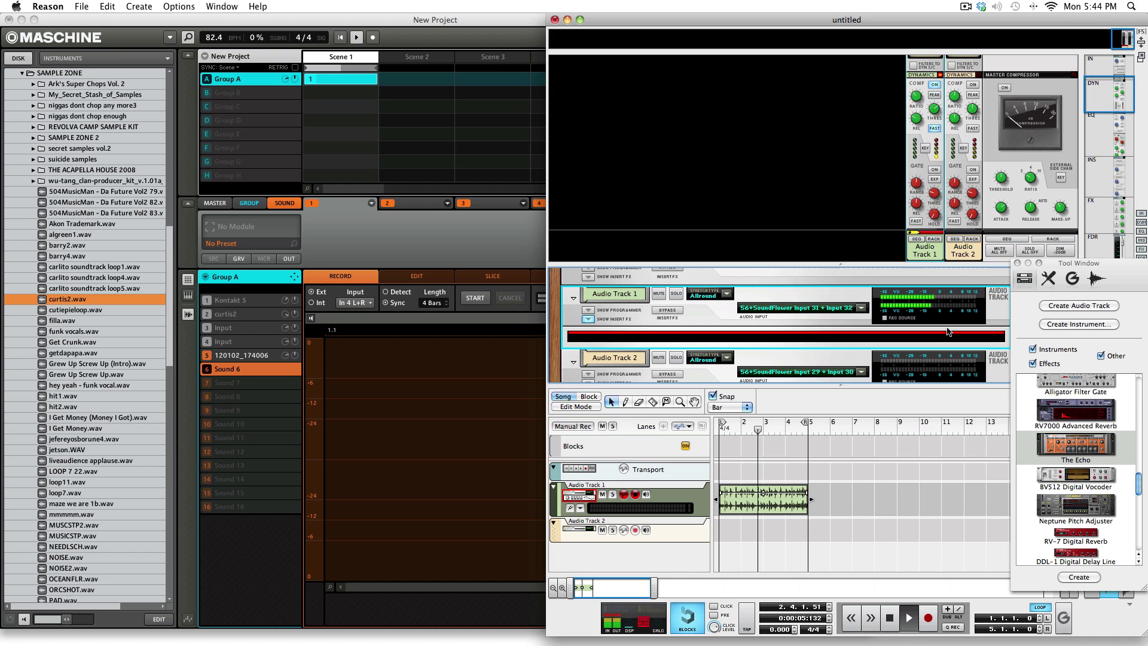
Step: Add a Pulveriser Demolition effect to Audio Track 1's insert FX area
left_click(1052, 456)
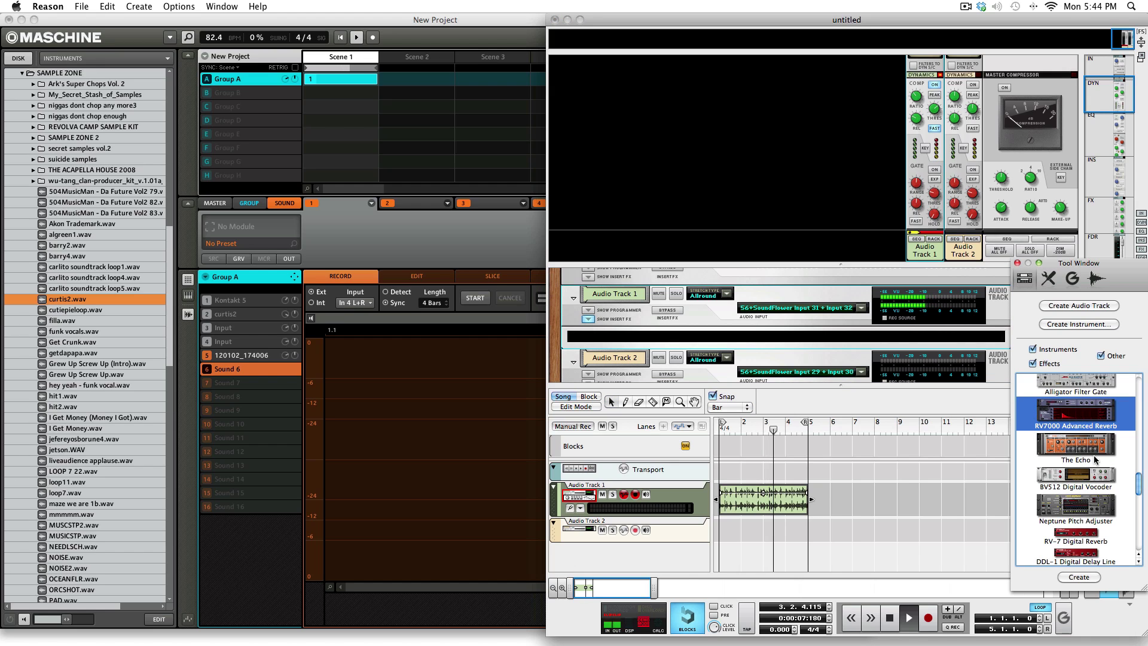
scroll(1095, 459, "down", 2)
scroll(1095, 460, "up", 6)
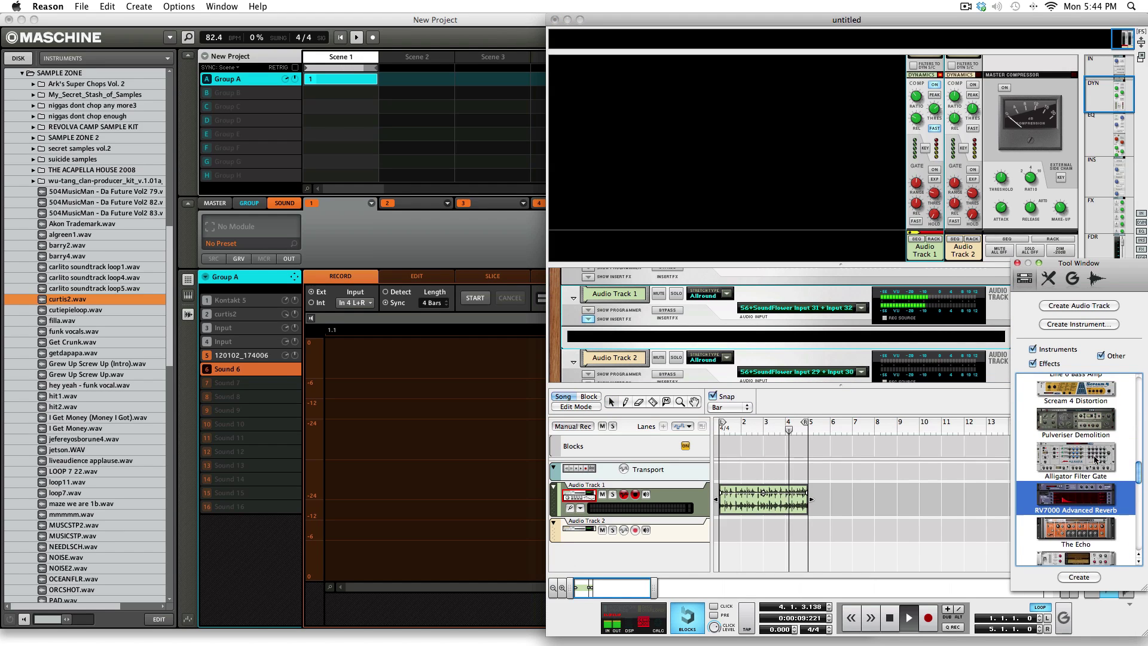
scroll(1095, 459, "down", 3)
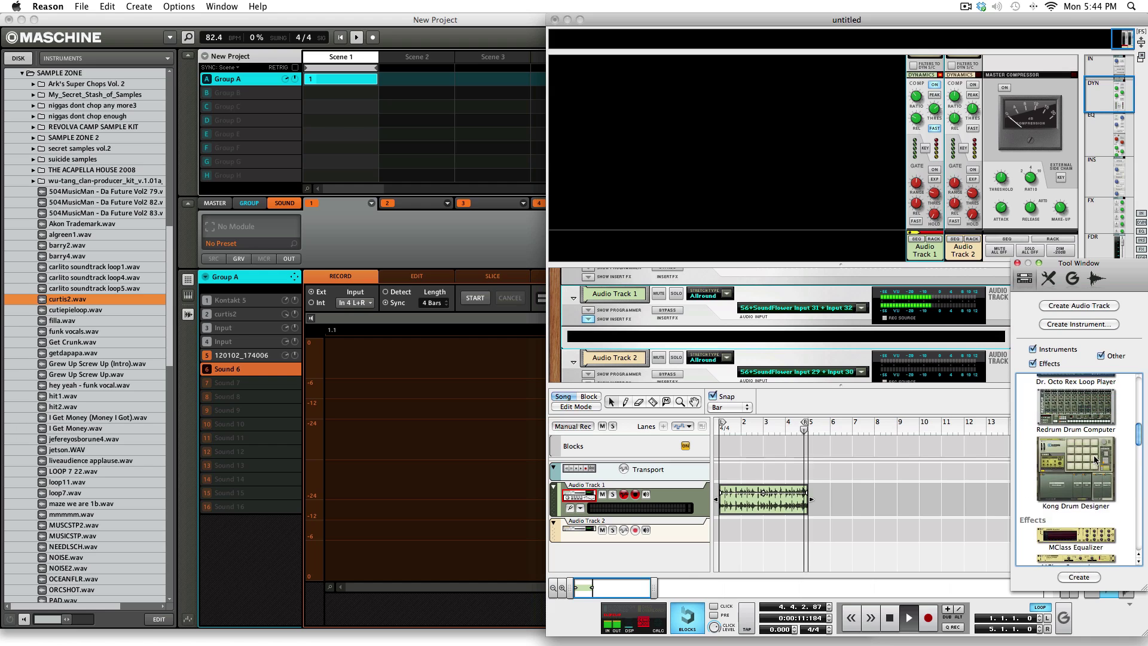
scroll(1095, 459, "up", 1)
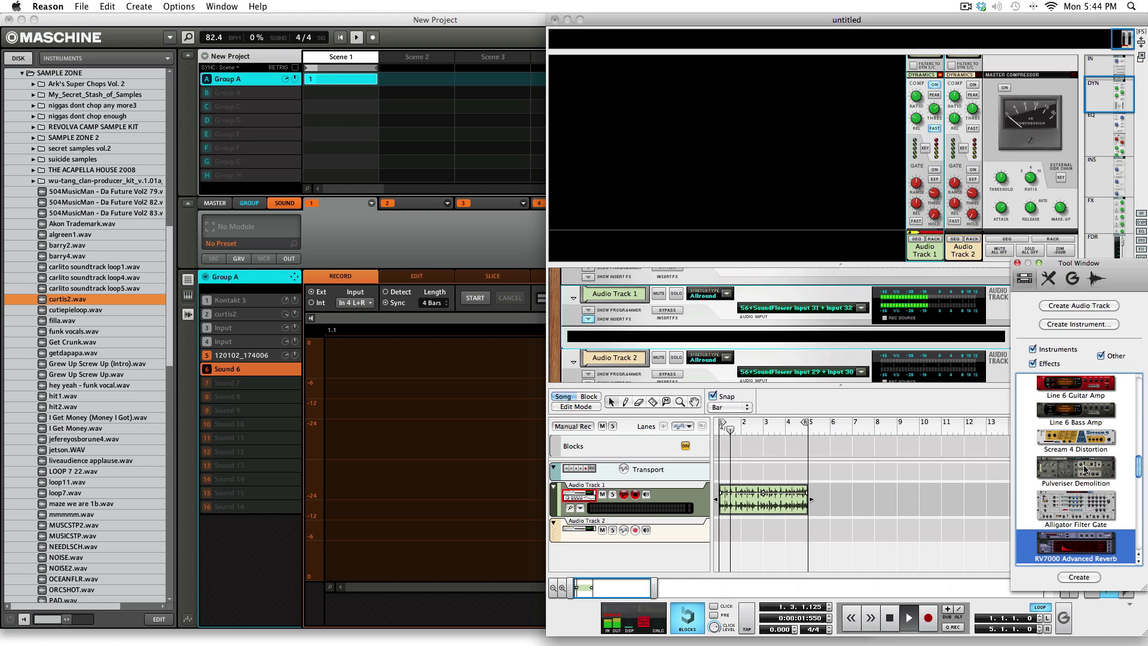
left_click(1084, 468)
mouse_move(1084, 467)
left_mouse_down()
mouse_move(826, 335)
mouse_move(744, 315)
left_mouse_up()
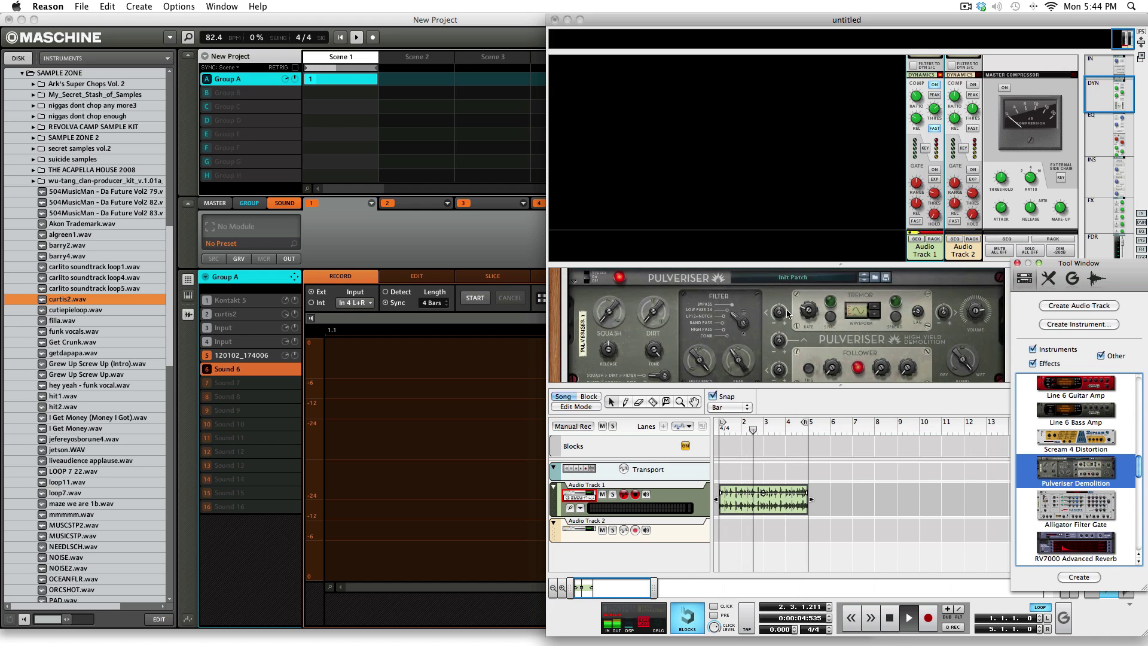
Step: Audition The Echo patches for the Pulveriser insert, load Warm Echo.echo in its place, and switch the effect from Bypass to On
left_click(875, 278)
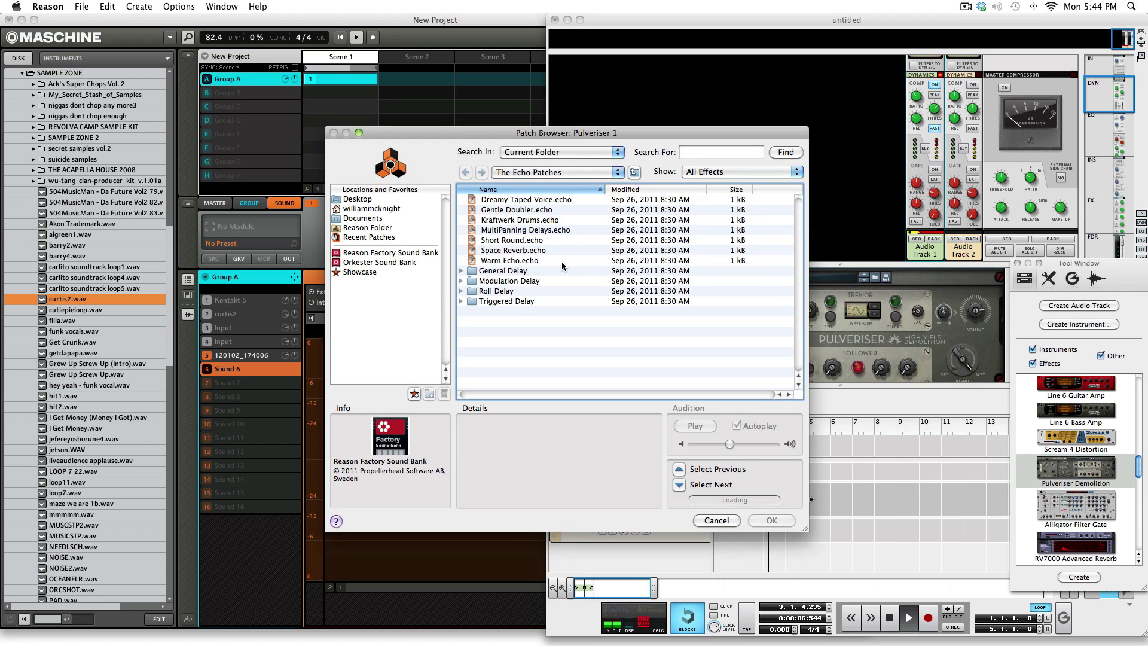
left_click(526, 241)
left_click(544, 200)
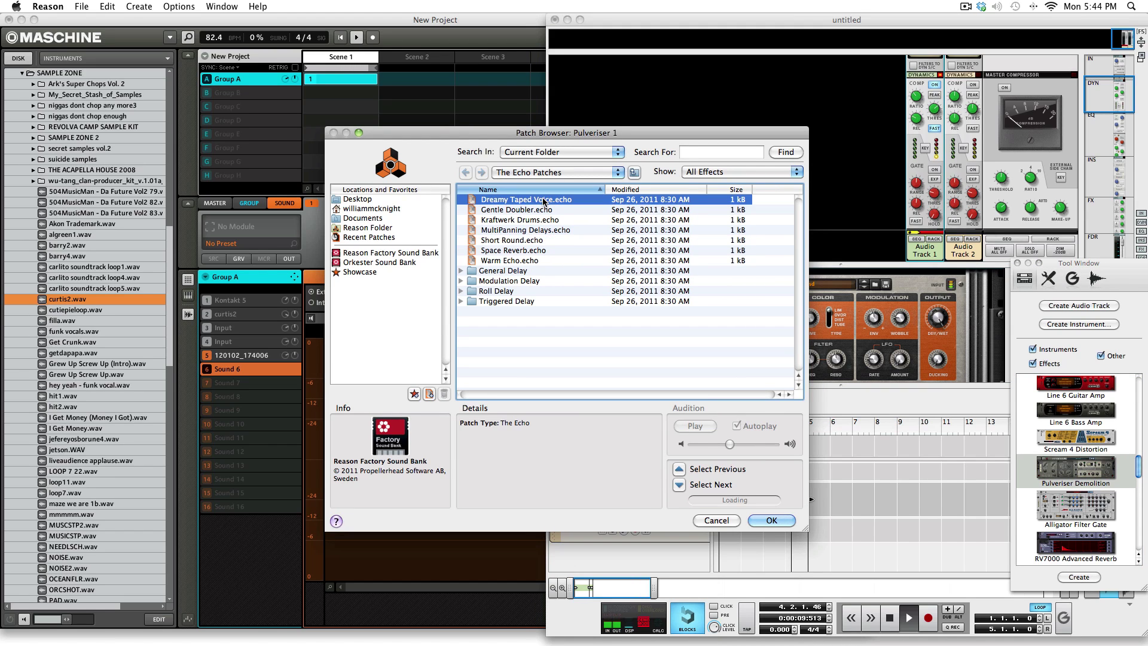
left_click(534, 220)
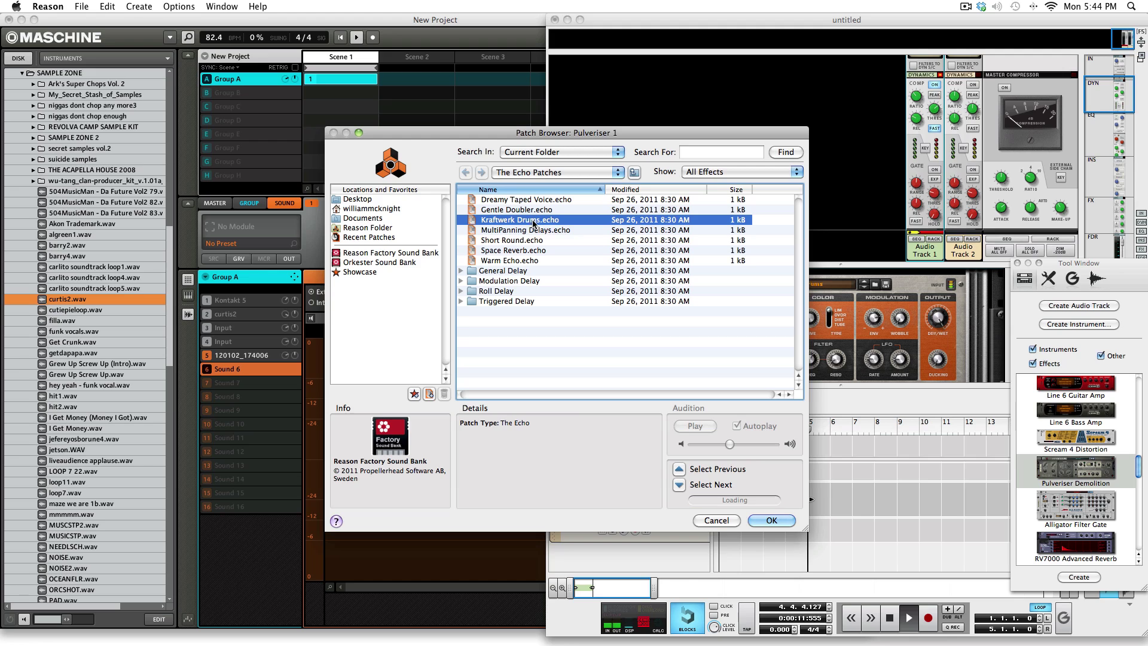
key("Up")
left_click(509, 252)
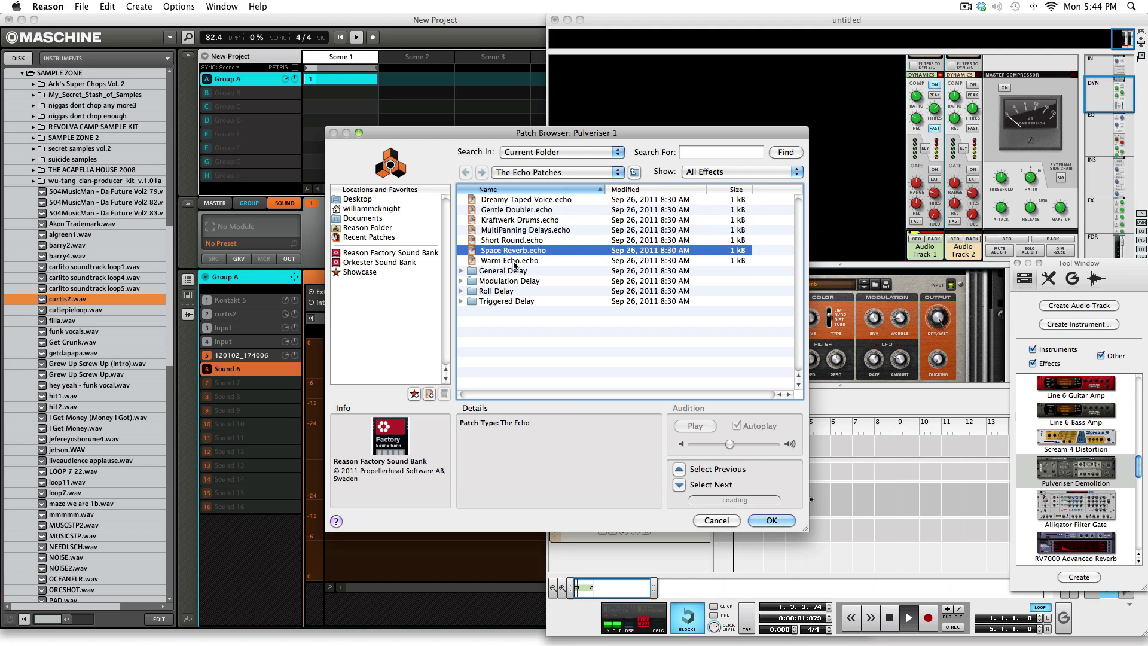
left_click(513, 262)
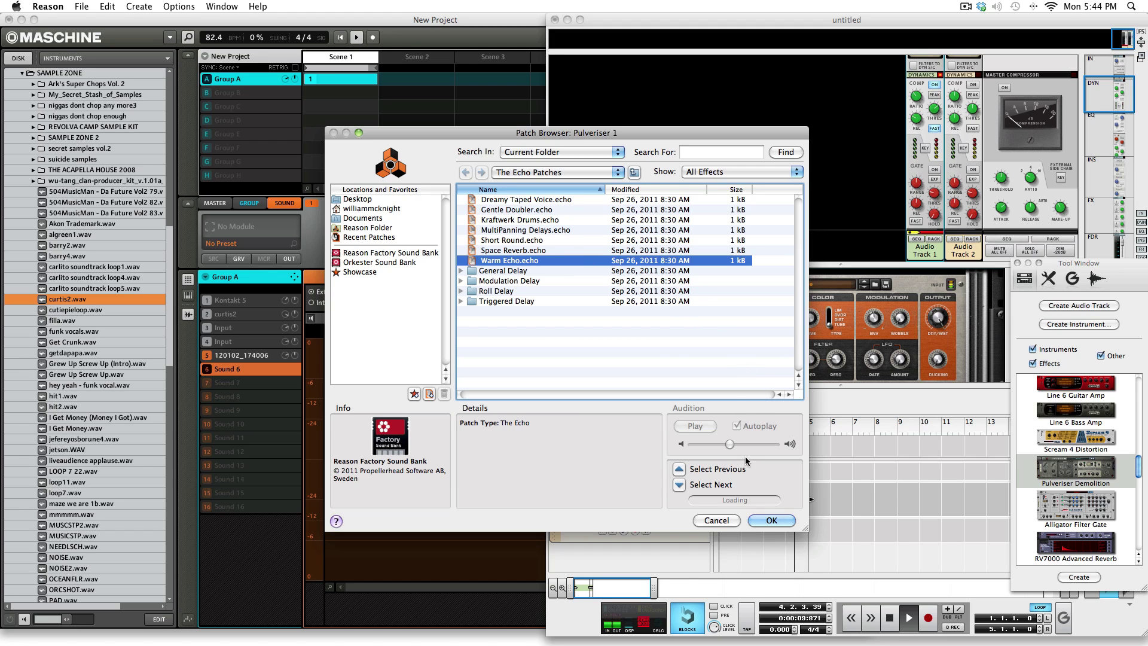
left_click(781, 520)
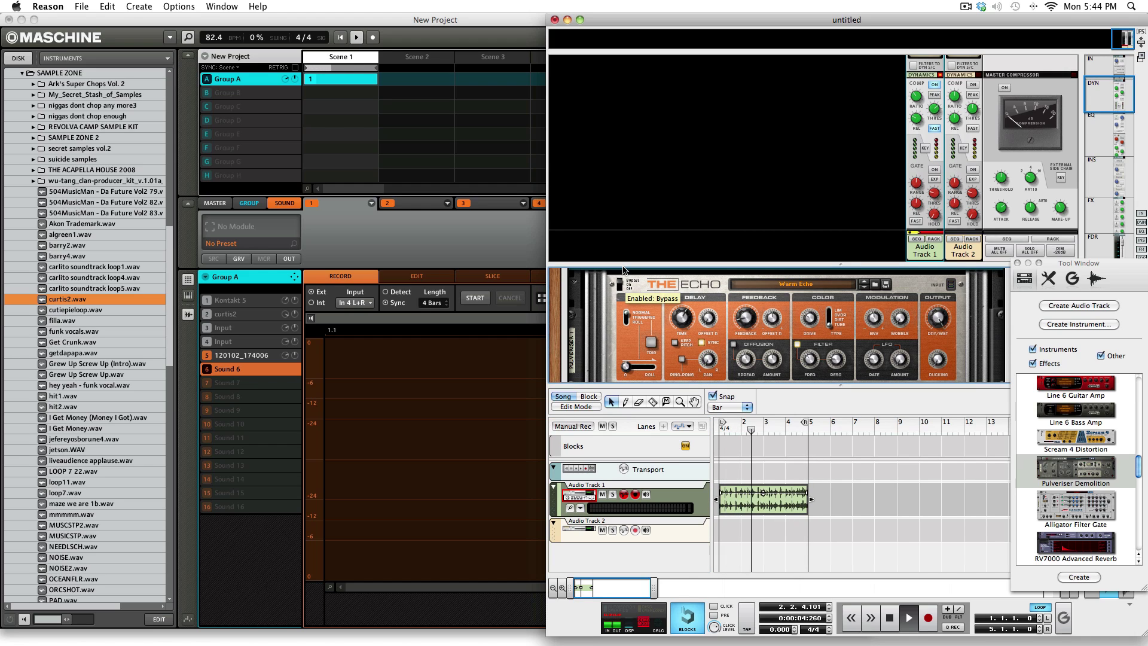
left_click(622, 285)
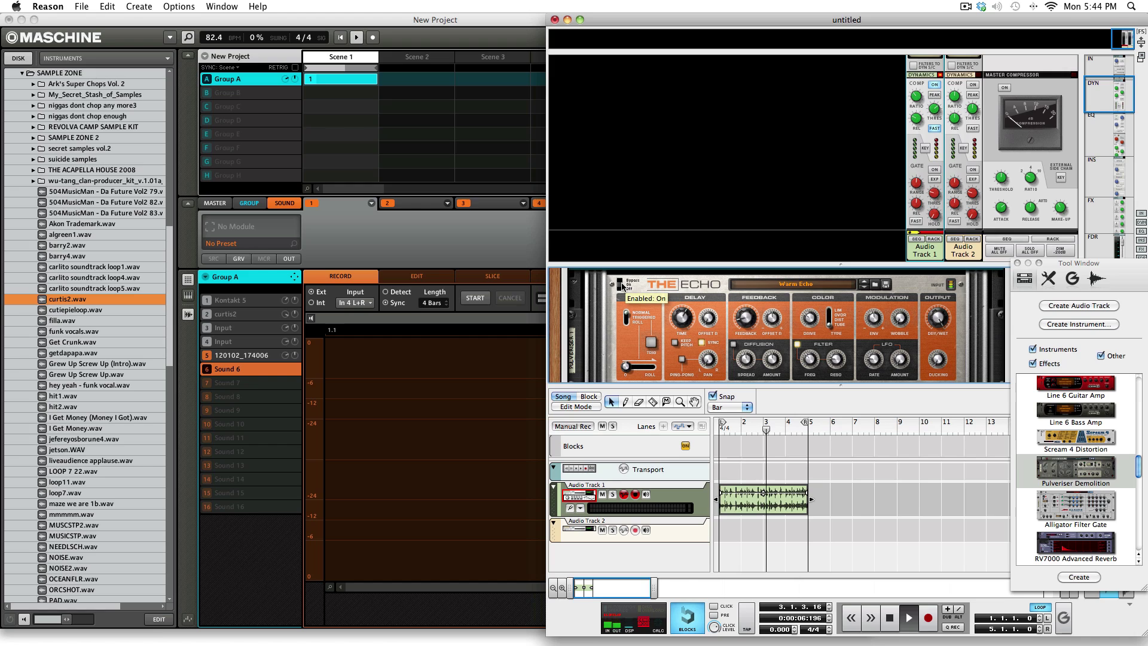